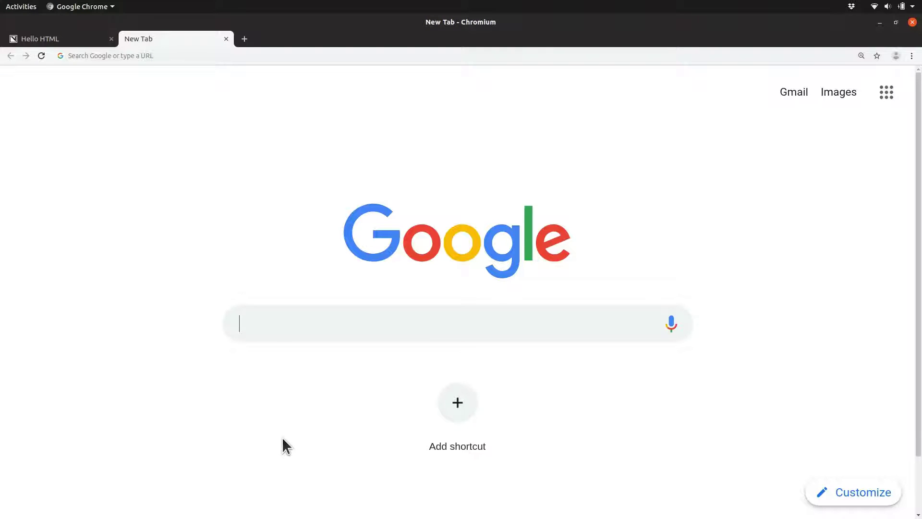
Step: Search Google for 'named colors css', refine it to 'named colors css mdn', and scroll to the snippet
type("named colors css")
key("Return")
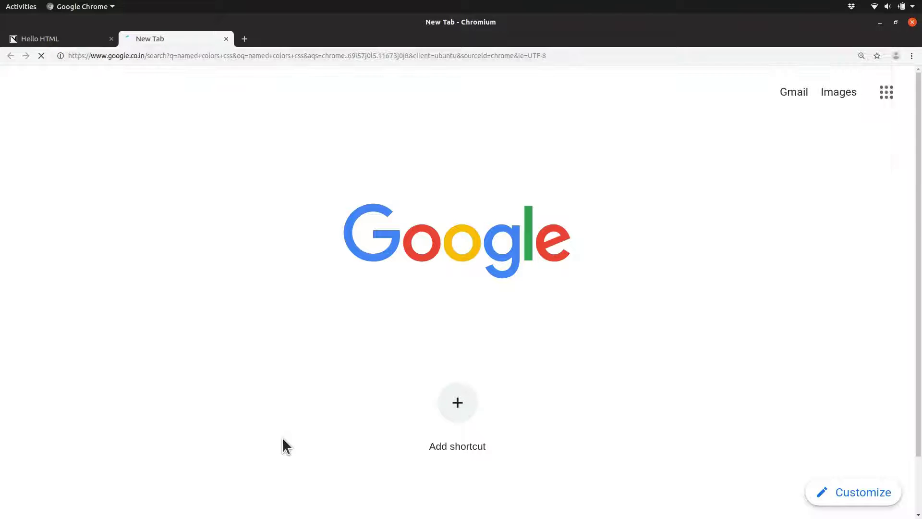
left_click(437, 117)
type("ms")
key("BackSpace")
type("dn")
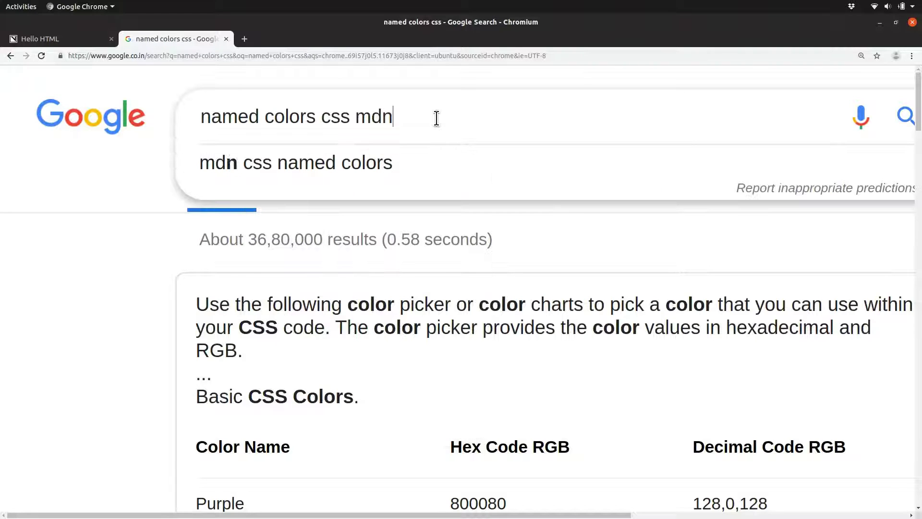
key("Return")
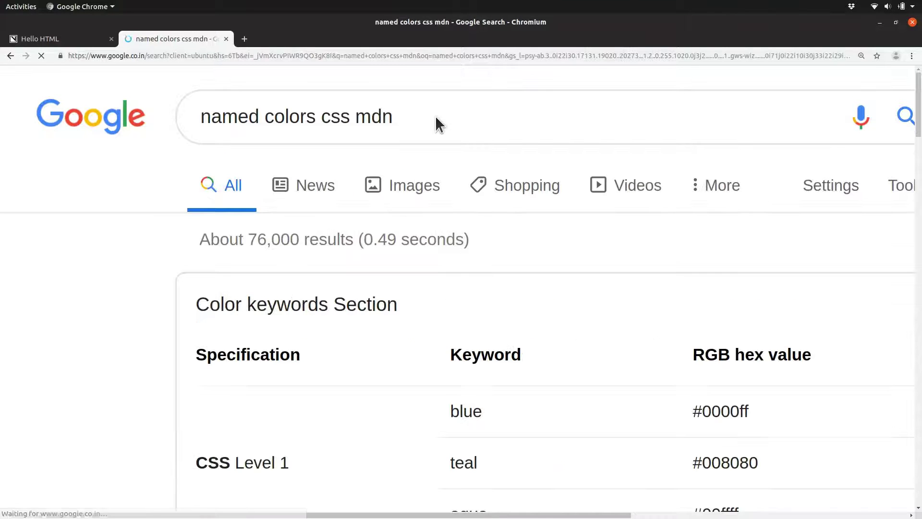
scroll(445, 191, "down", 5)
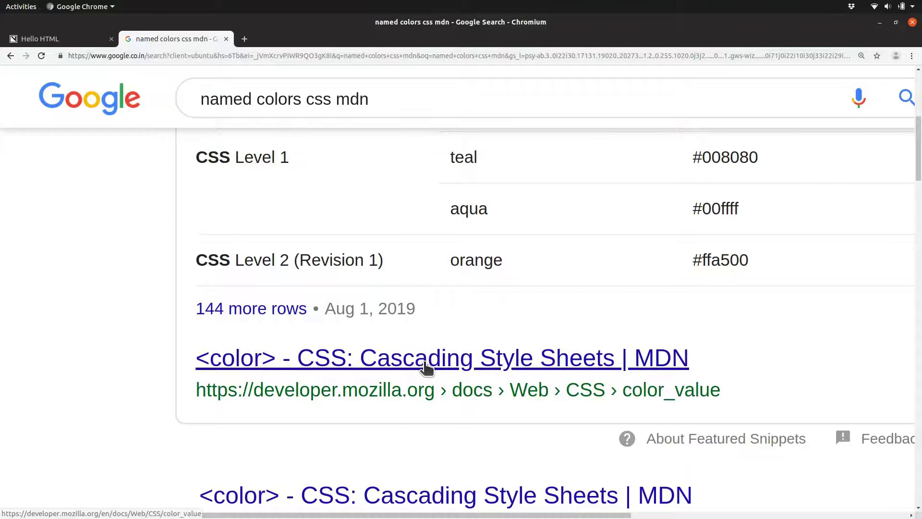
Step: Open the MDN <color> reference page and scroll down to the colour keyword note
left_click(426, 366)
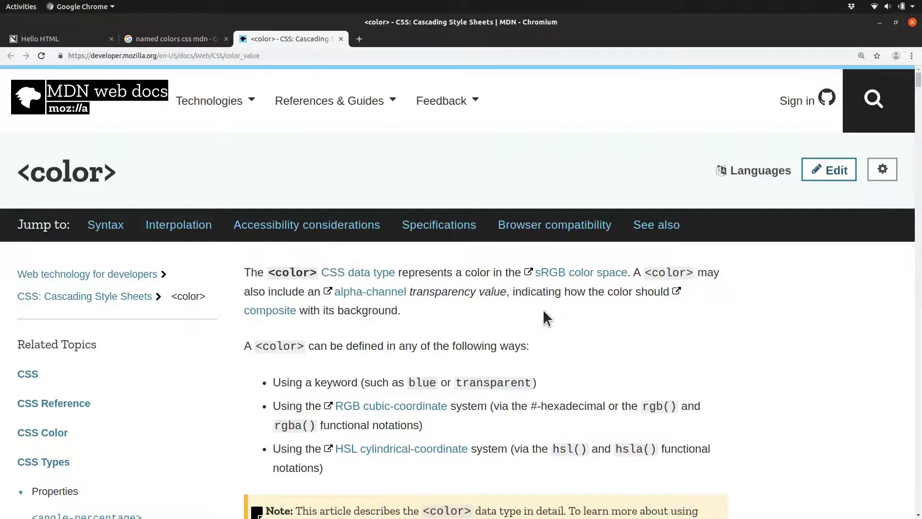
scroll(544, 313, "down", 6)
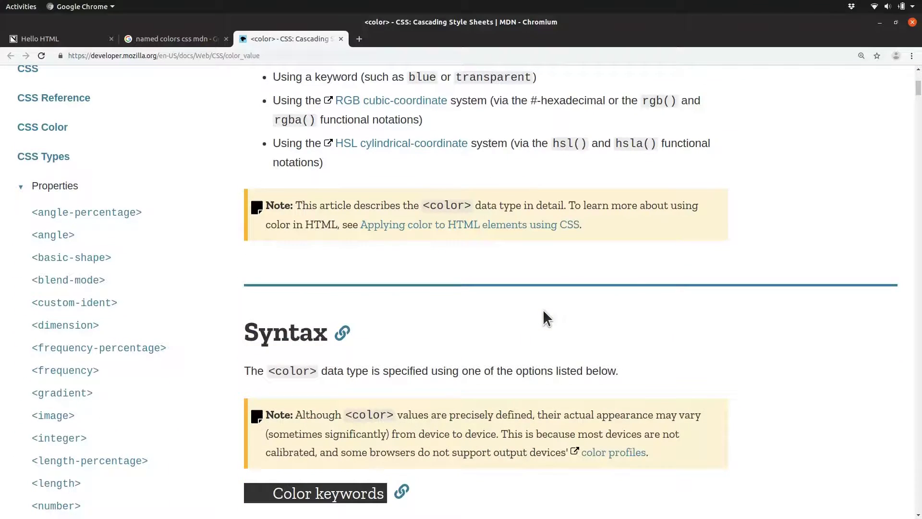
scroll(544, 312, "down", 14)
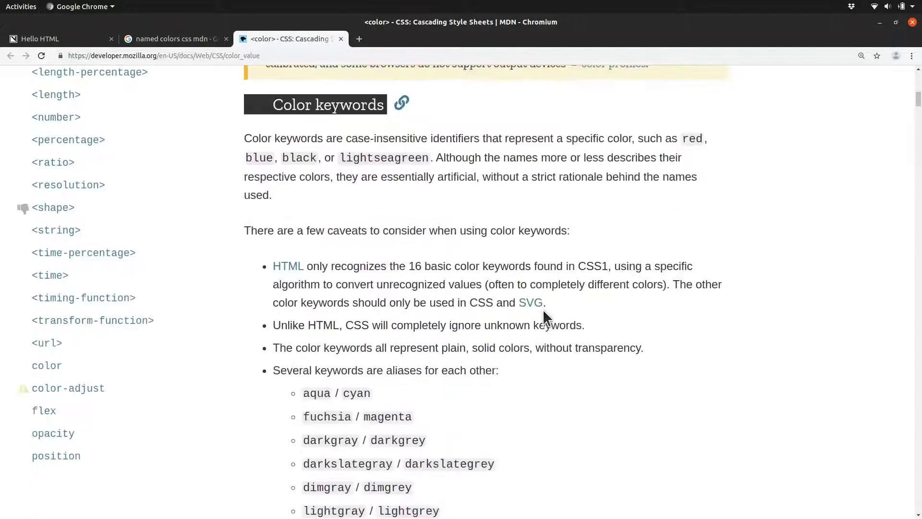
scroll(543, 311, "down", 3)
scroll(543, 312, "up", 3)
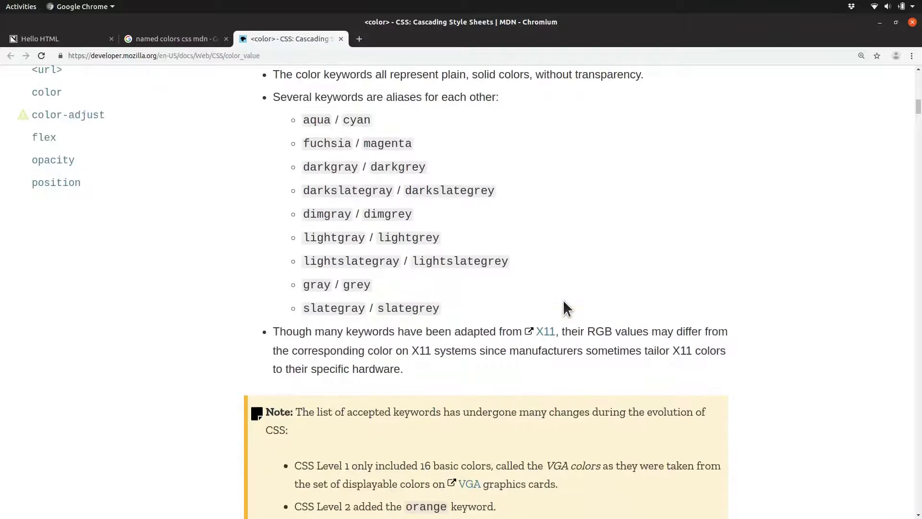
scroll(564, 300, "down", 3)
scroll(564, 302, "down", 3)
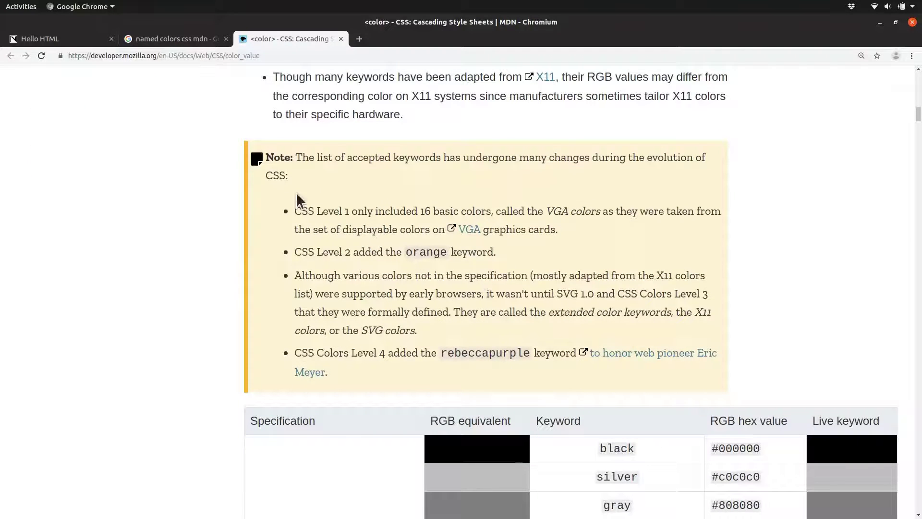
Step: Highlight the CSS Level 1 16-colors phrase, 'orange', 'Level 3' and 'Level 4' in the note
left_click_drag(293, 209, 433, 216)
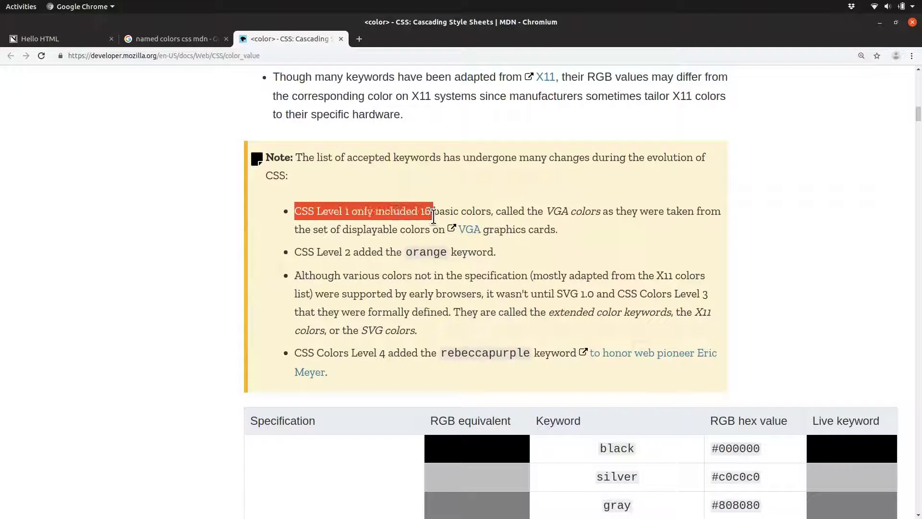
double_click(411, 252)
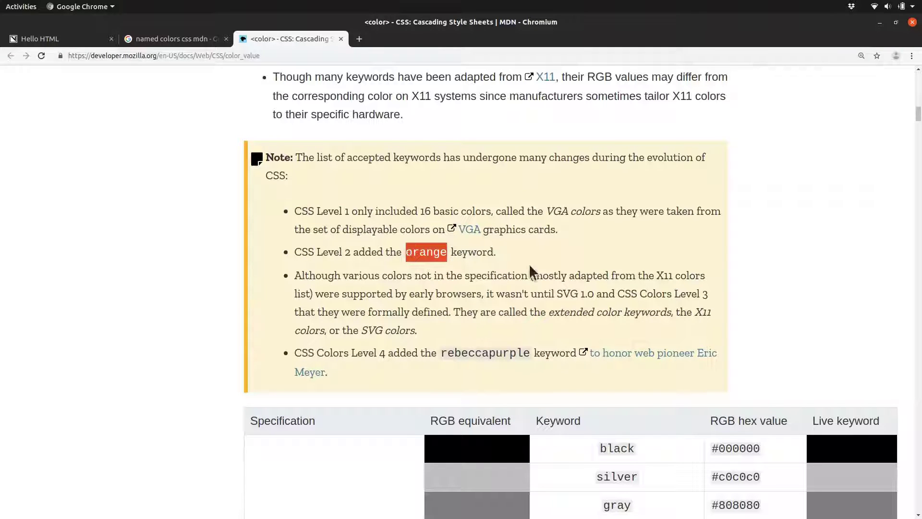
left_click_drag(674, 294, 712, 304)
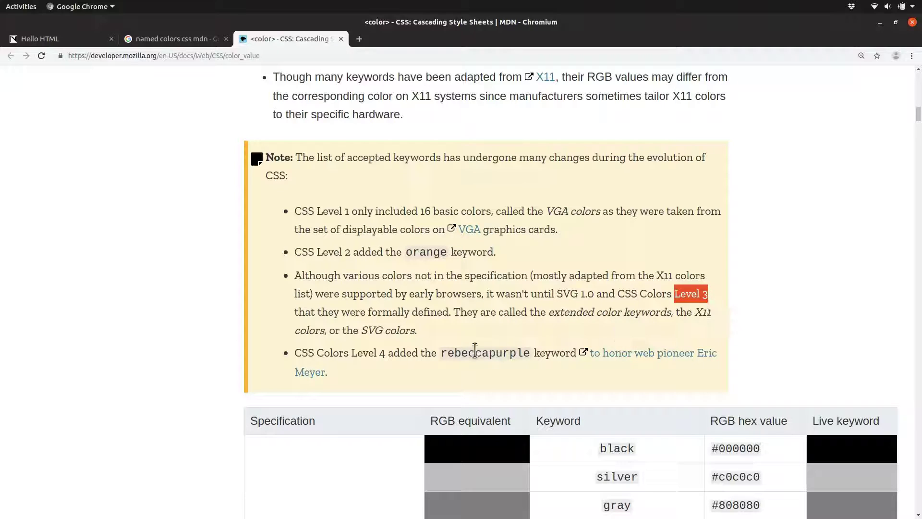
left_click_drag(353, 355, 384, 355)
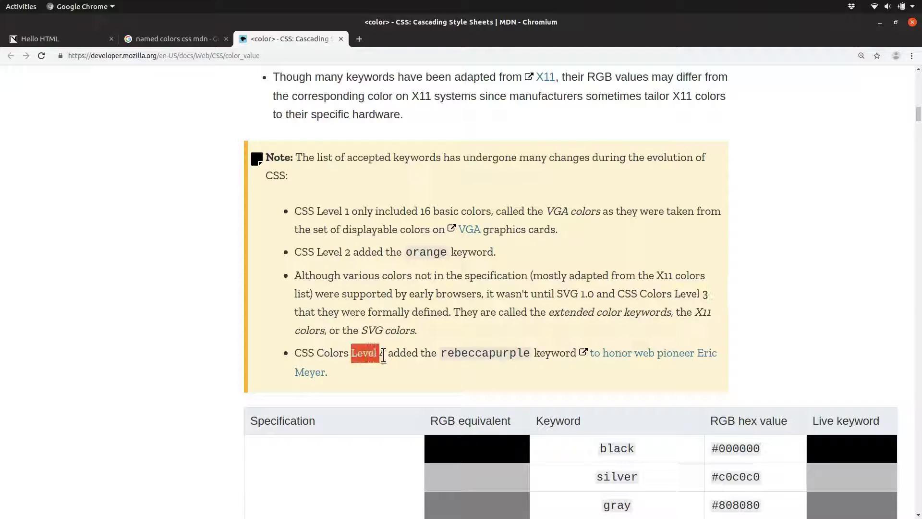
left_click(437, 356)
Step: Scroll through the keyword table from black to rebeccapurple (#663399), highlighting blueviolet along the way
scroll(437, 355, "down", 12)
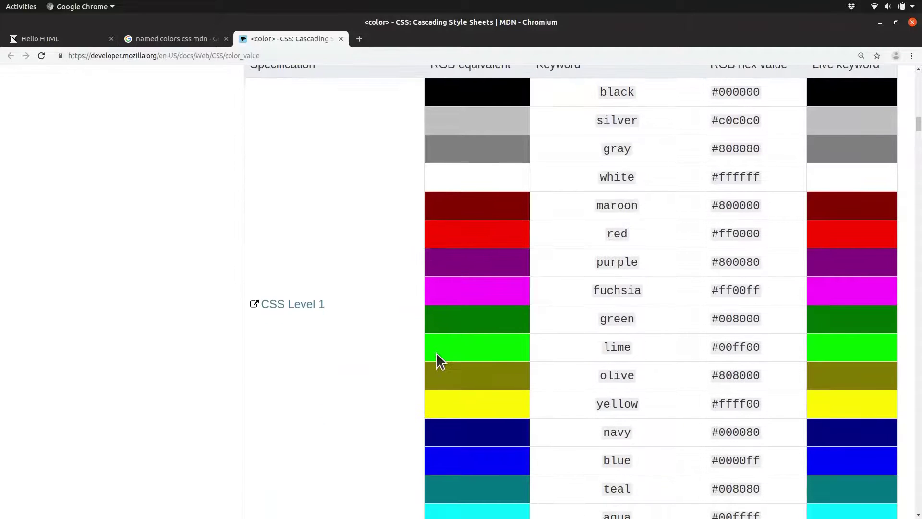
scroll(613, 294, "down", 10)
scroll(613, 294, "down", 6)
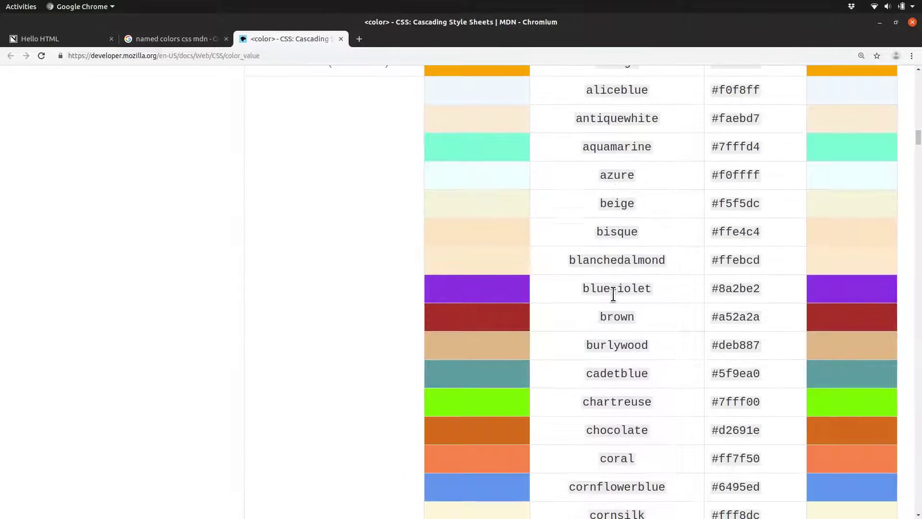
double_click(613, 290)
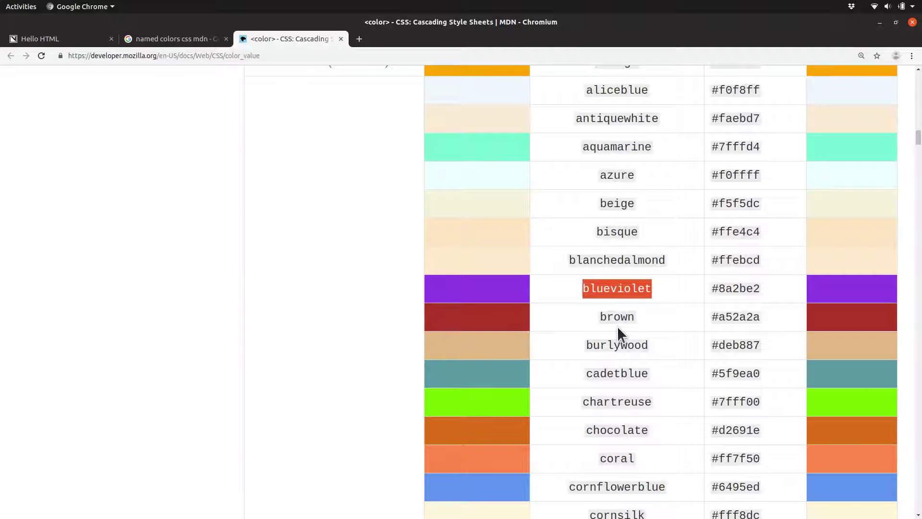
scroll(617, 327, "down", 20)
scroll(617, 326, "down", 5)
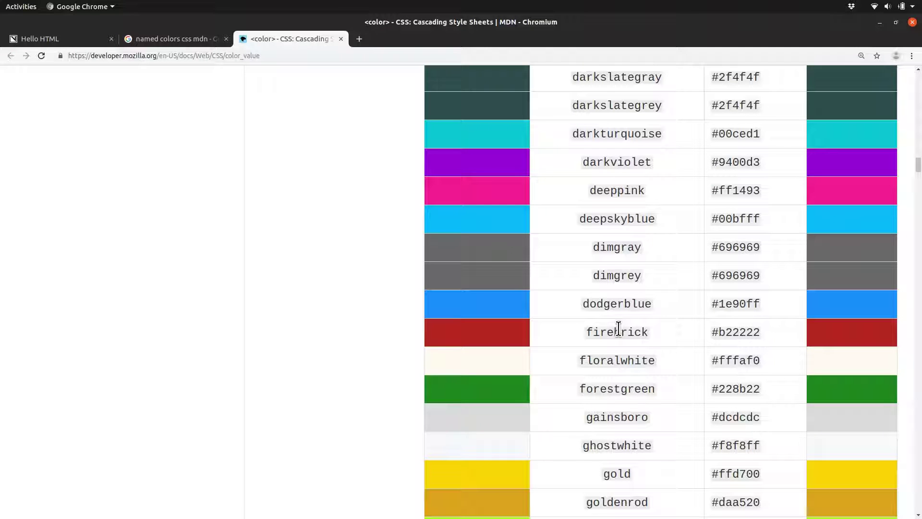
scroll(619, 331, "down", 8)
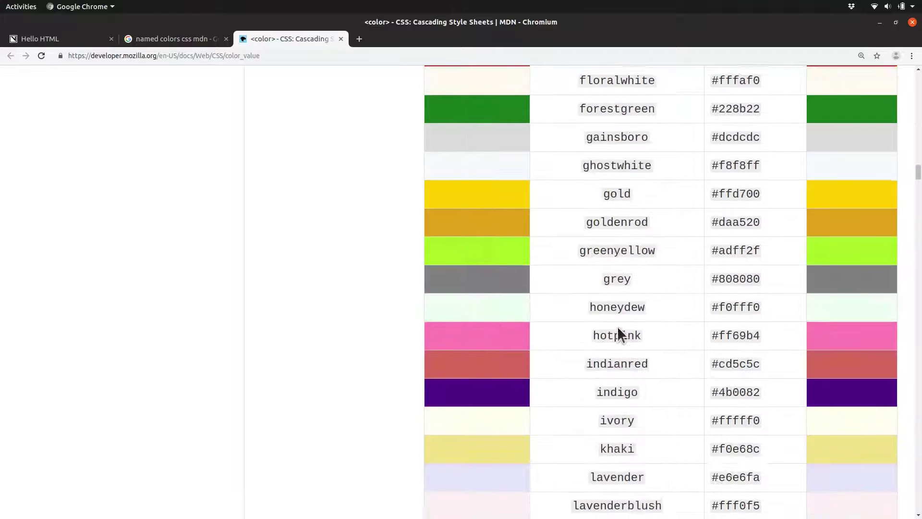
scroll(618, 327, "down", 20)
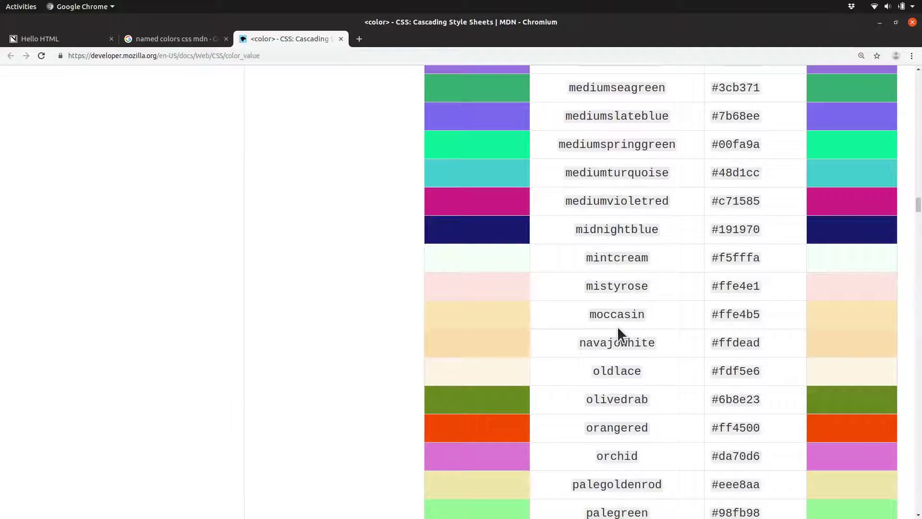
scroll(617, 325, "down", 9)
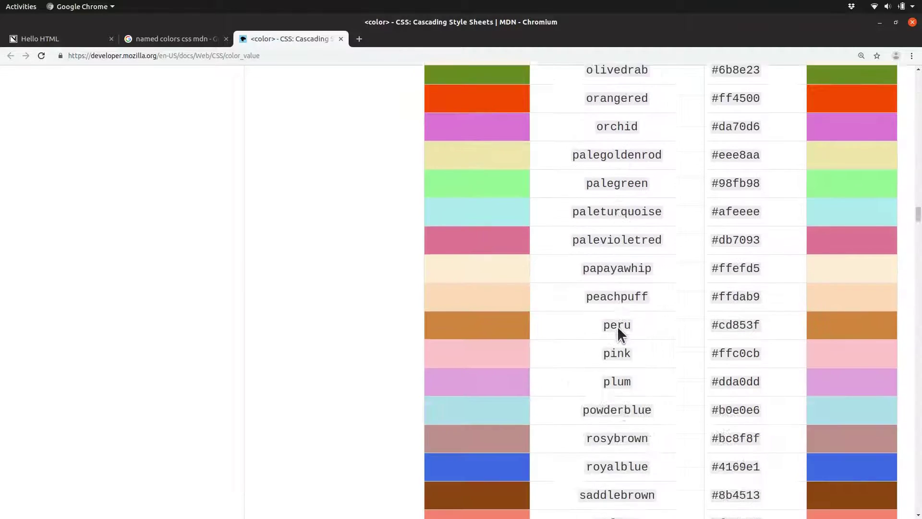
scroll(618, 325, "down", 14)
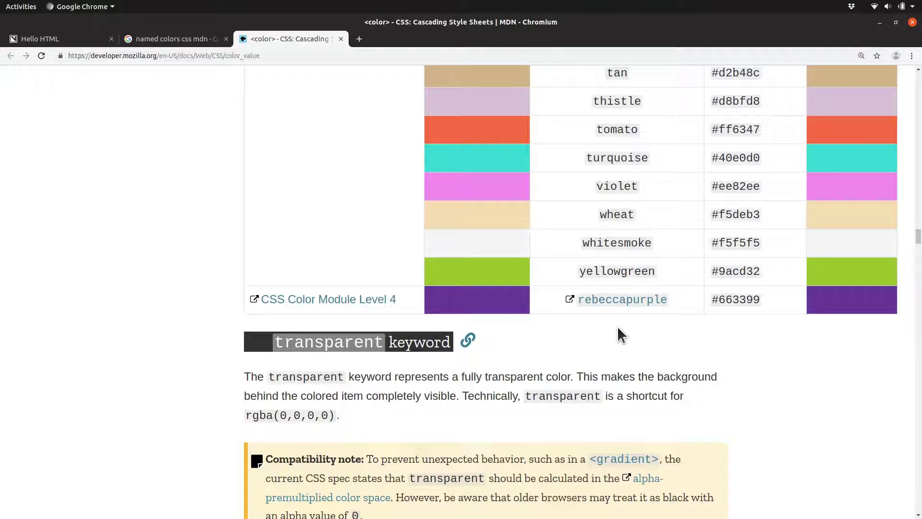
Step: Drag-select the keyword table upward from the rebeccapurple row past tomato and tan toward the top rows
left_click_drag(769, 301, 464, 136)
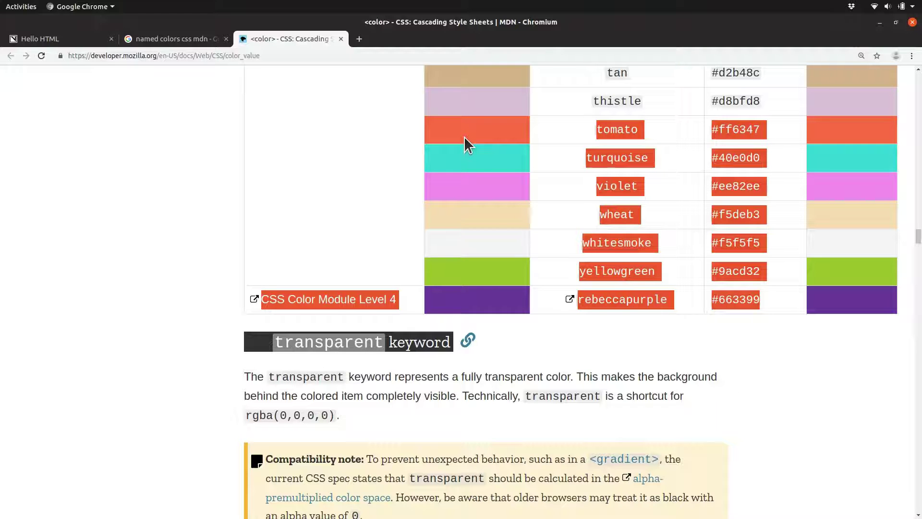
left_click(761, 374)
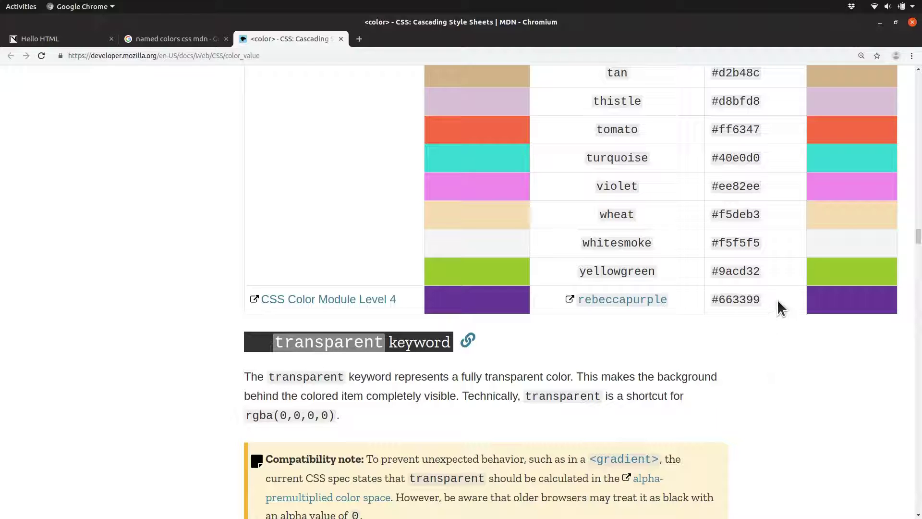
left_click_drag(778, 300, 550, 139)
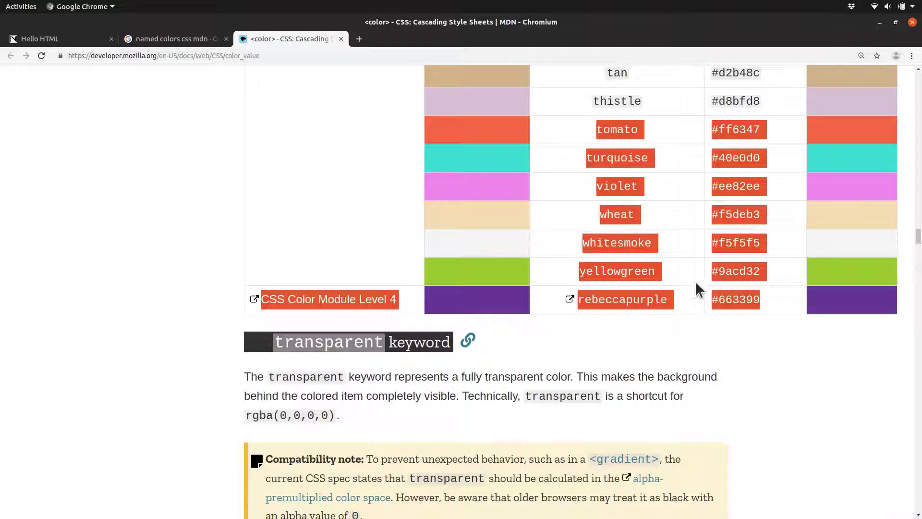
left_click(747, 304)
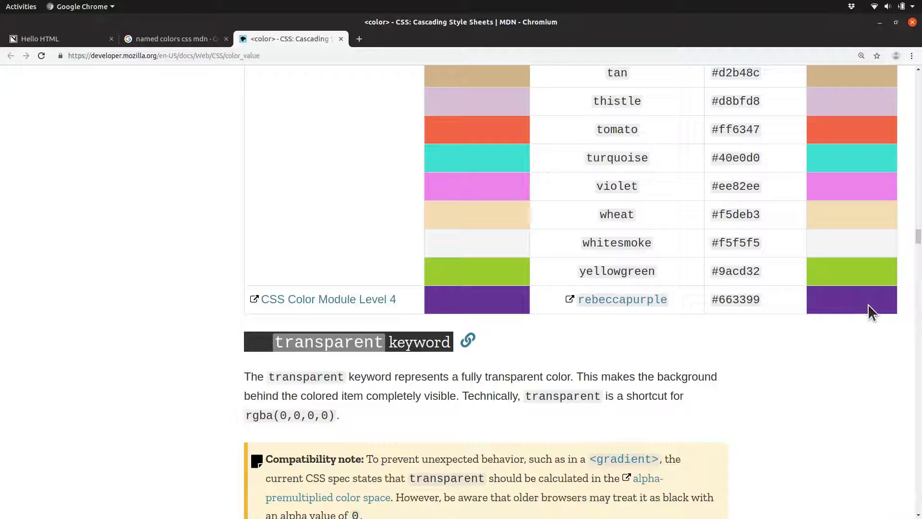
left_click_drag(872, 312, 355, 98)
left_click_drag(405, 140, 250, 194)
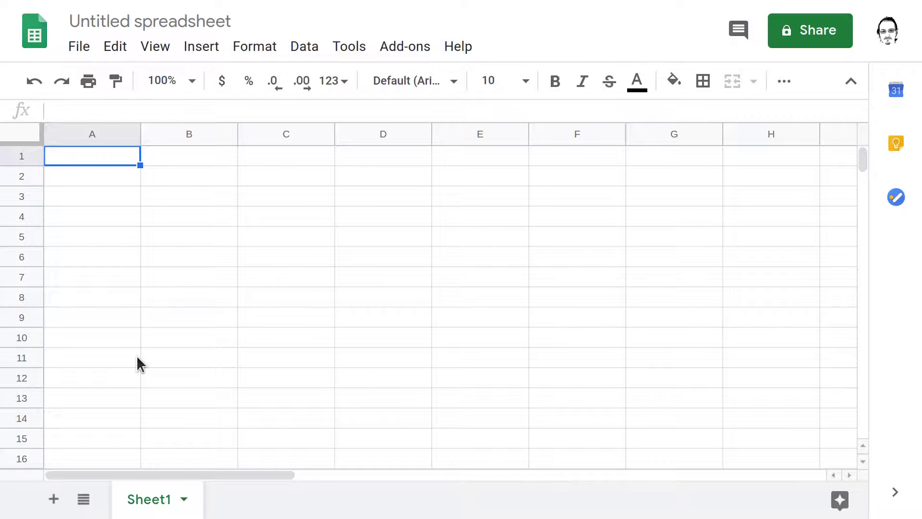
Step: Paste the copied colour keyword table into cell A1 of Sheet1
left_click(86, 194)
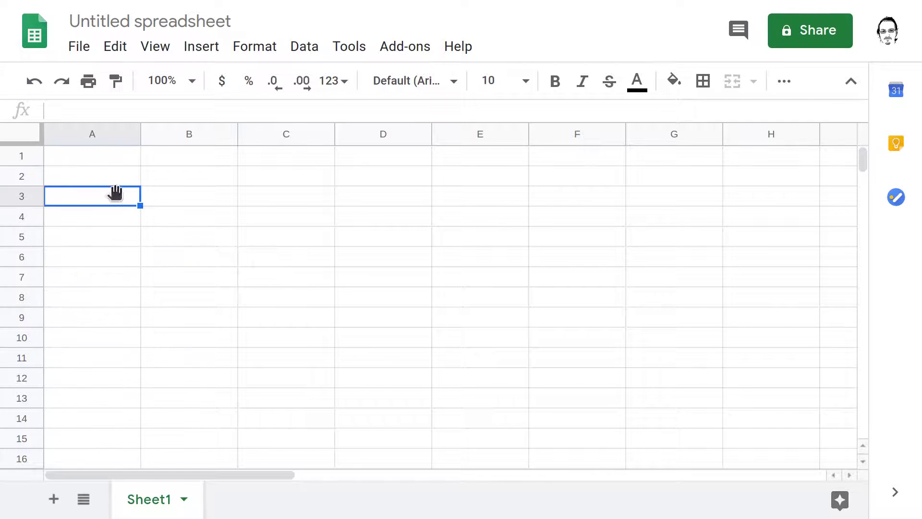
left_click(91, 157)
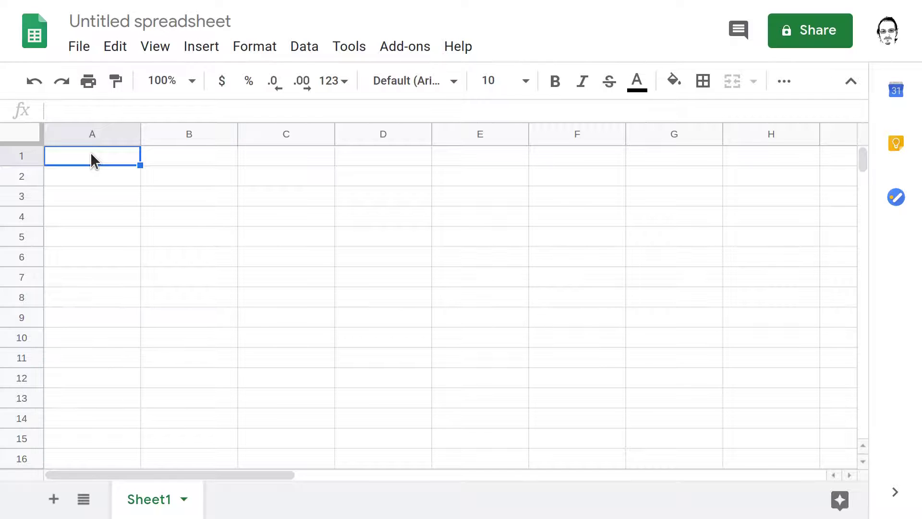
key("ctrl+v")
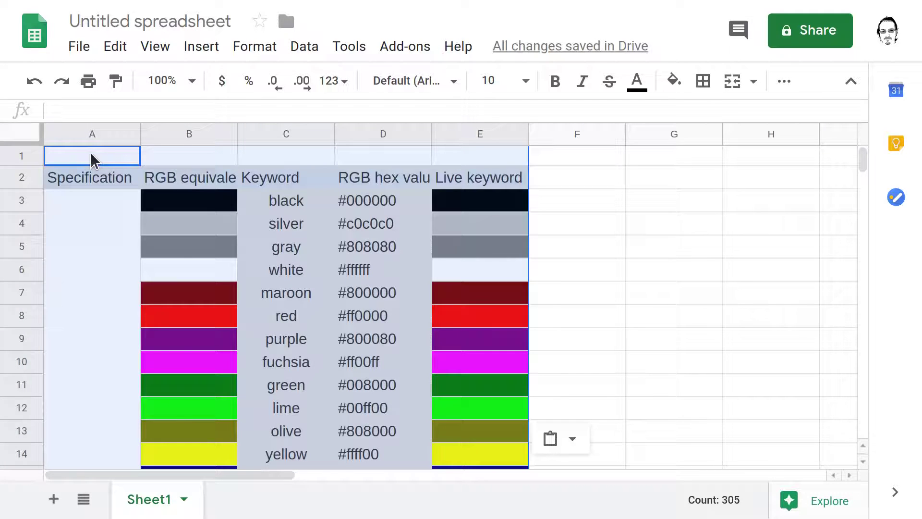
Step: Rename the spreadsheet to 'CSS Named Colors'
left_click(120, 21)
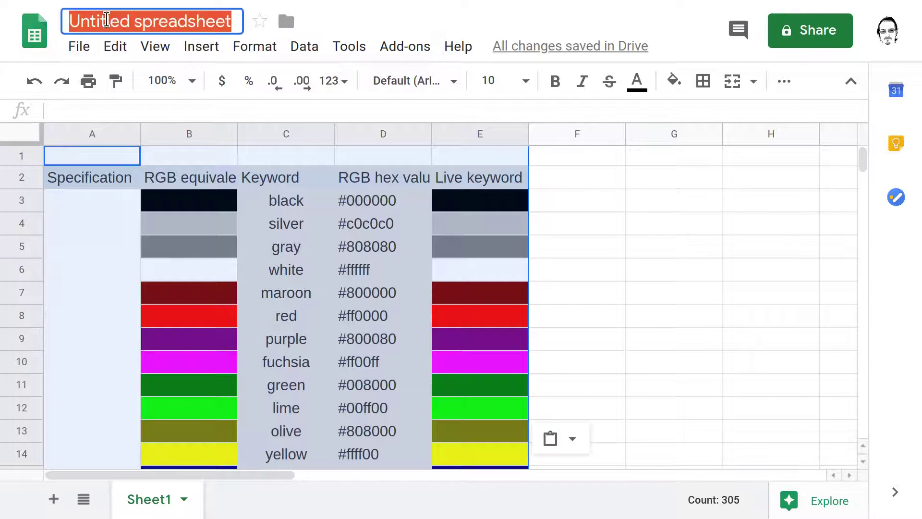
type("CSS Colors")
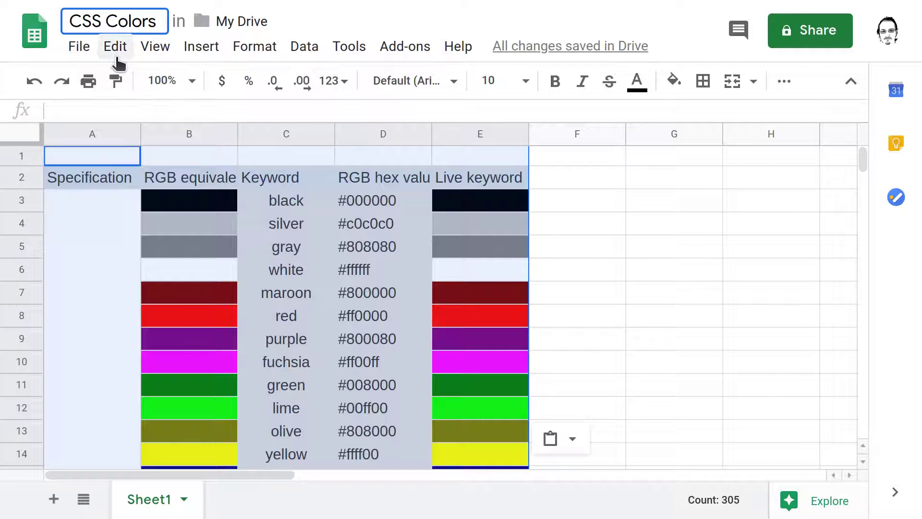
key("ctrl+Left")
type("Name")
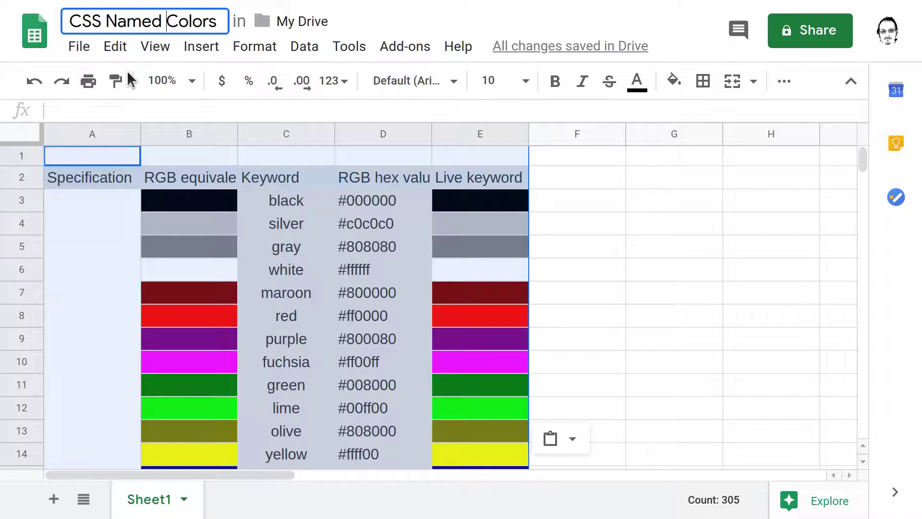
Step: Delete the empty row 1 so the Specification / Keyword header row sits at the top
left_click(168, 156)
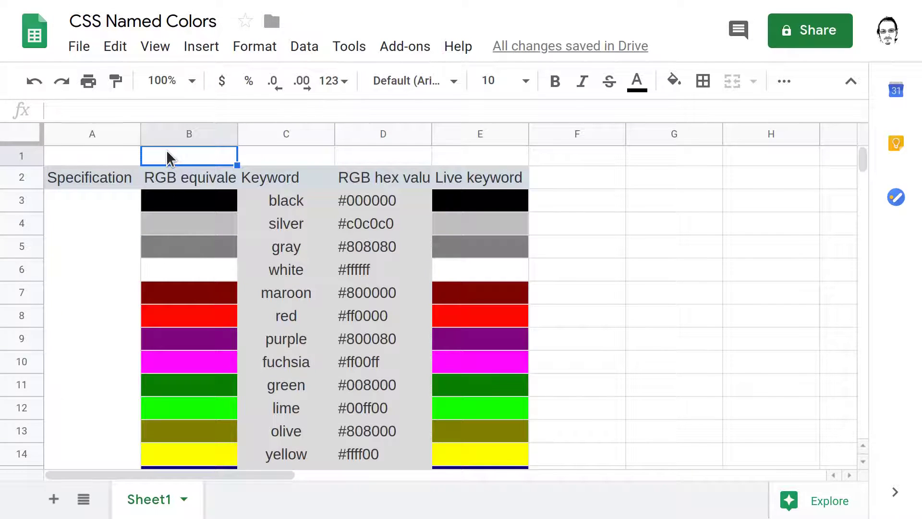
left_click(103, 179)
left_click_drag(177, 187, 474, 189)
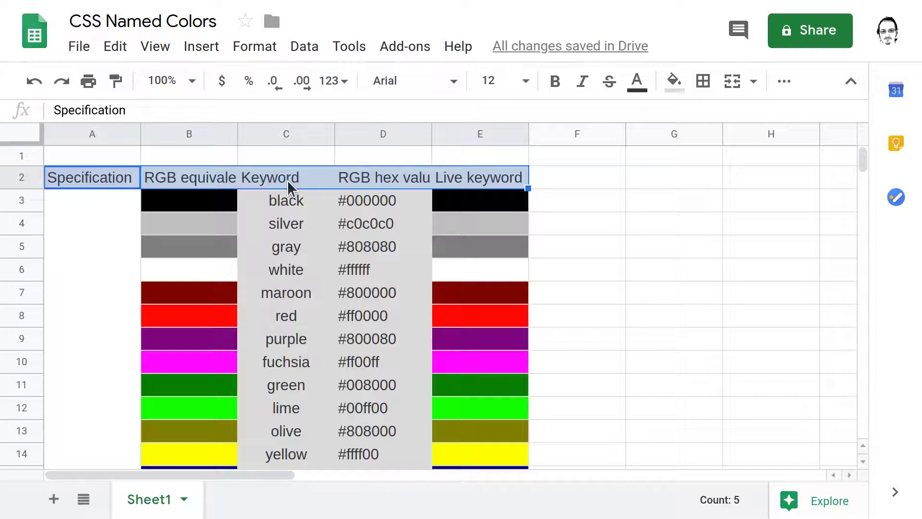
left_click_drag(93, 154, 488, 158)
left_click(488, 158)
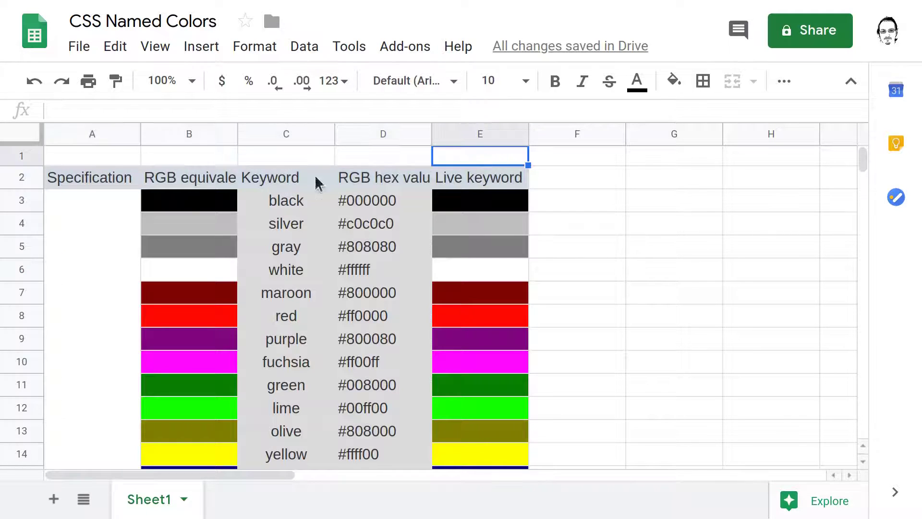
right_click(26, 158)
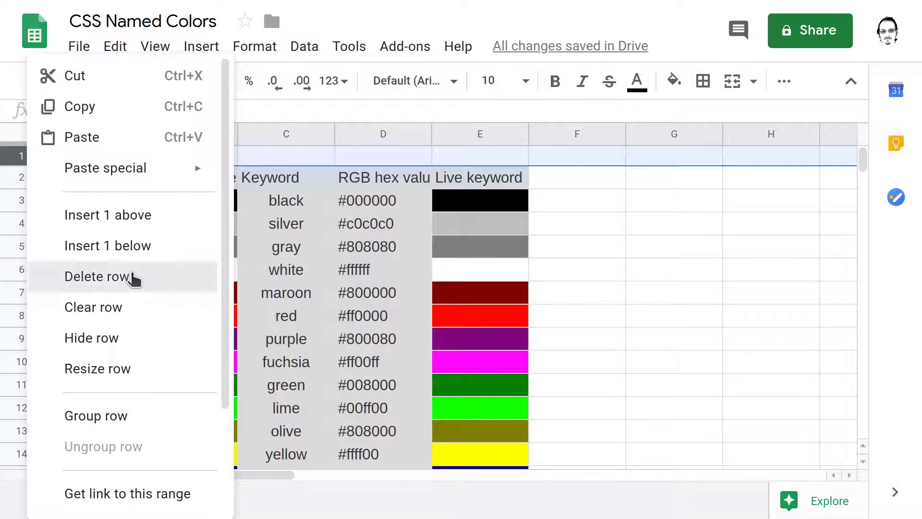
left_click(134, 279)
left_click(189, 226)
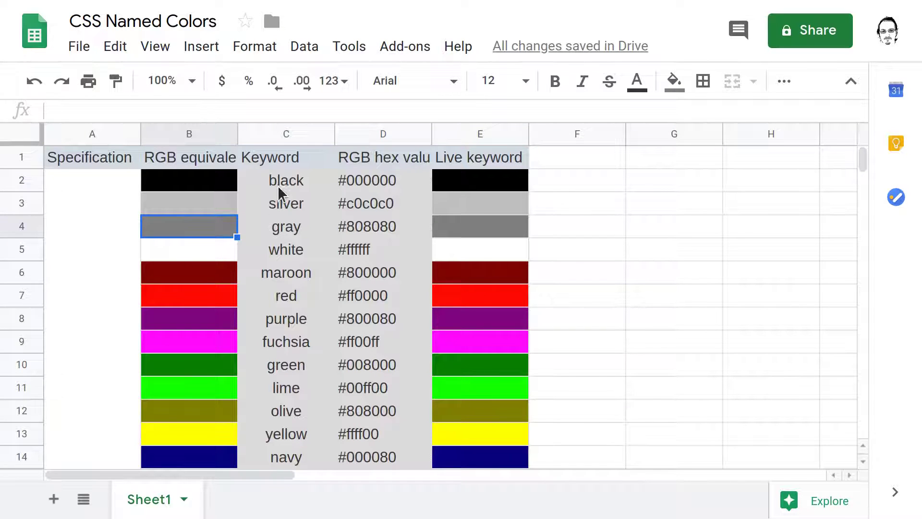
Step: Delete the Live keyword column
left_click(292, 133)
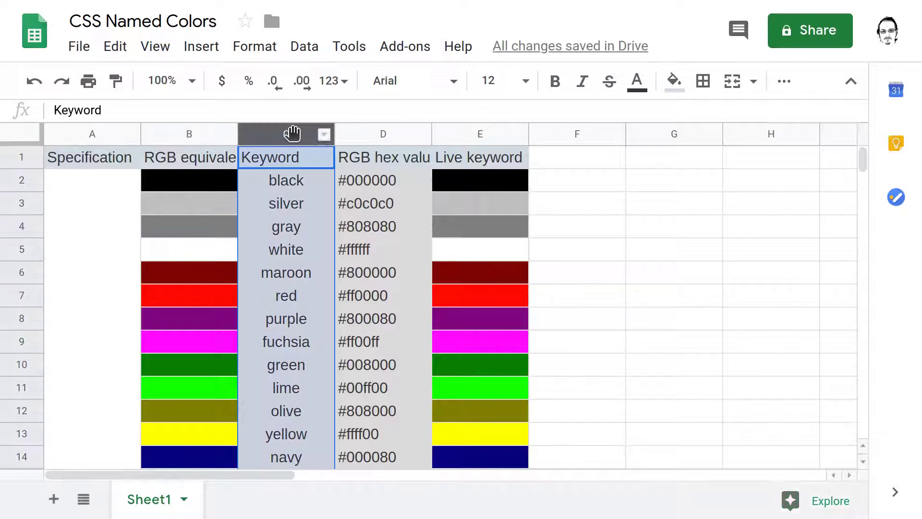
left_click(384, 133)
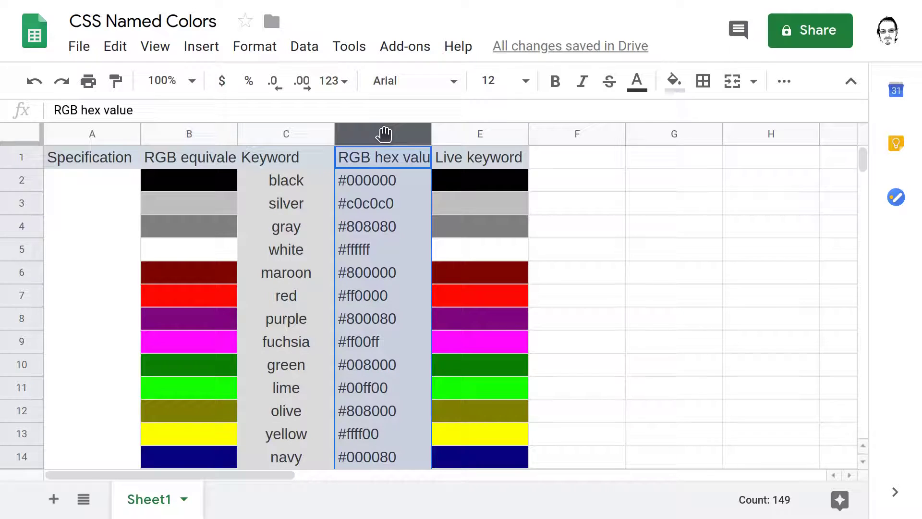
left_click(470, 134)
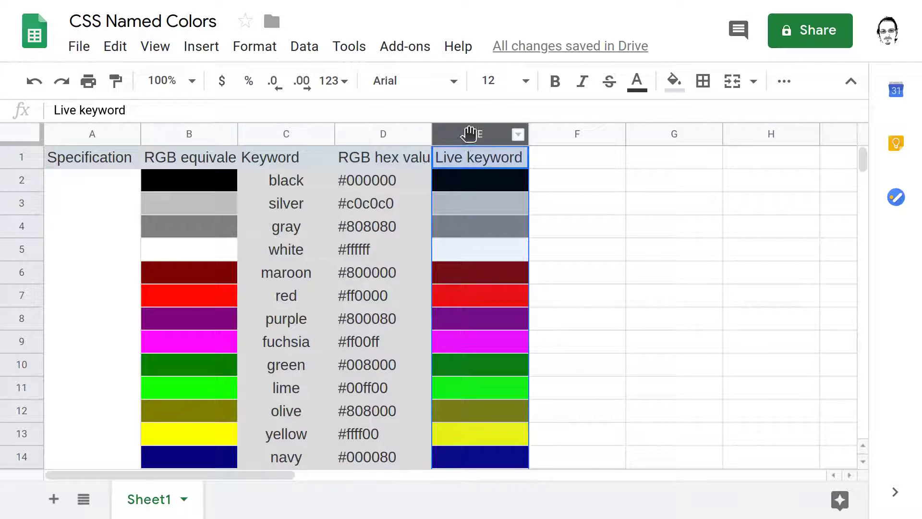
right_click(469, 135)
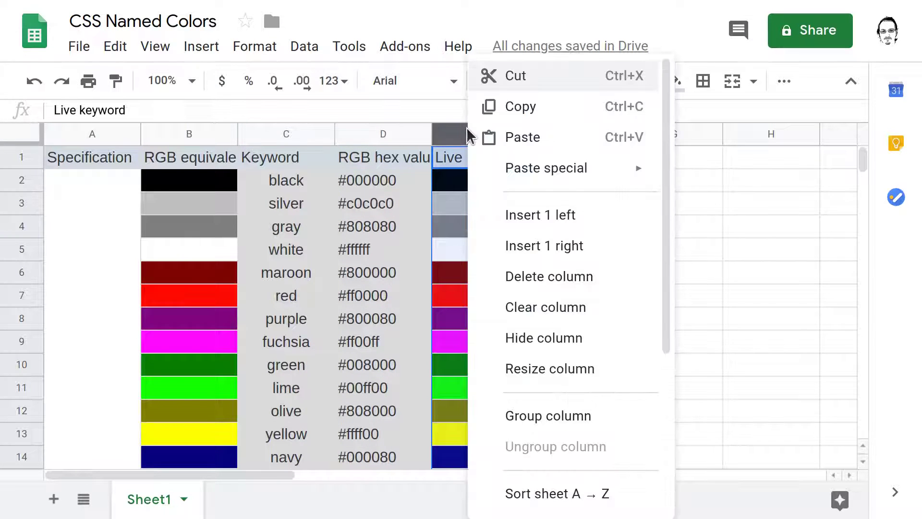
left_click(594, 279)
Step: Delete the RGB equivalent column, leaving Specification, Keyword and RGB hex value
left_click(188, 133)
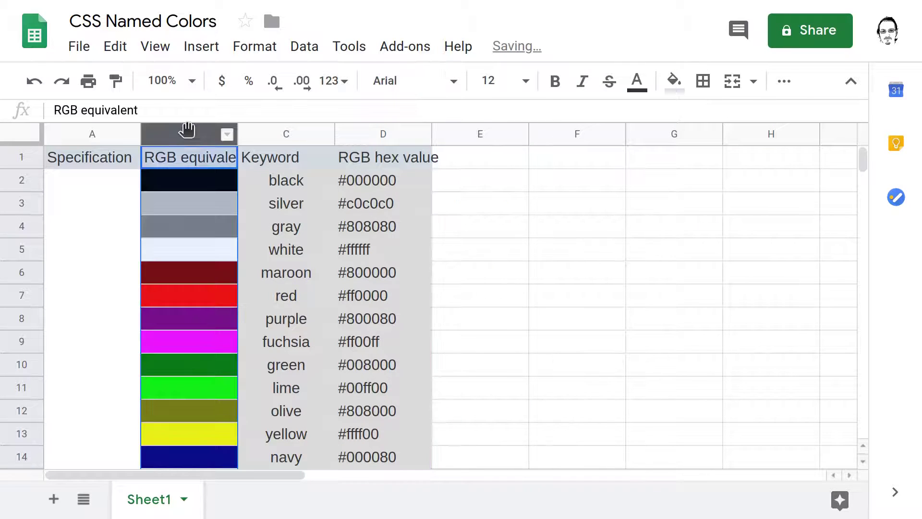
right_click(187, 131)
left_click(305, 274)
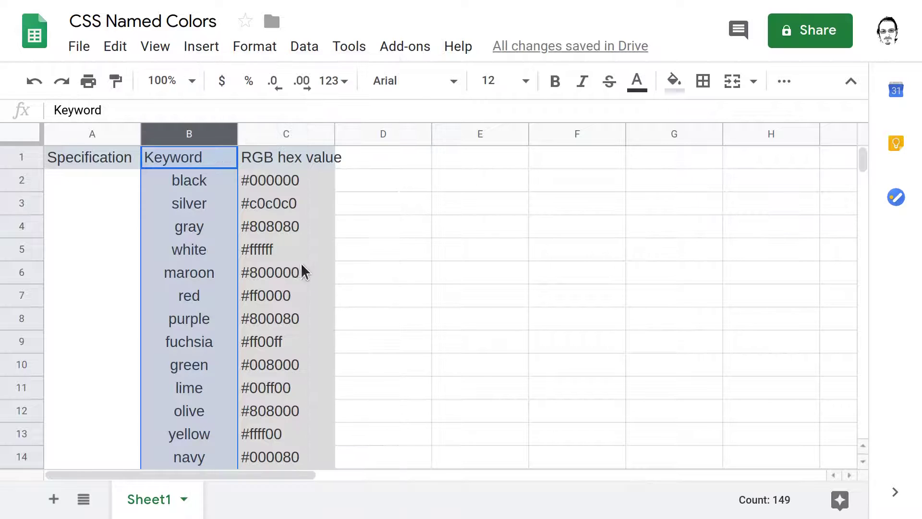
left_click(89, 156)
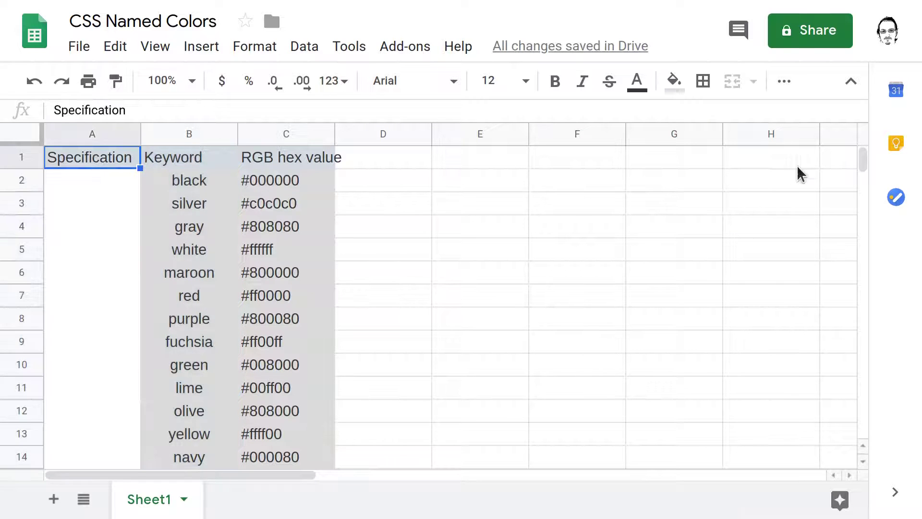
left_click_drag(864, 159, 863, 166)
scroll(175, 283, "up", 5)
scroll(174, 284, "down", 1)
left_click(94, 300)
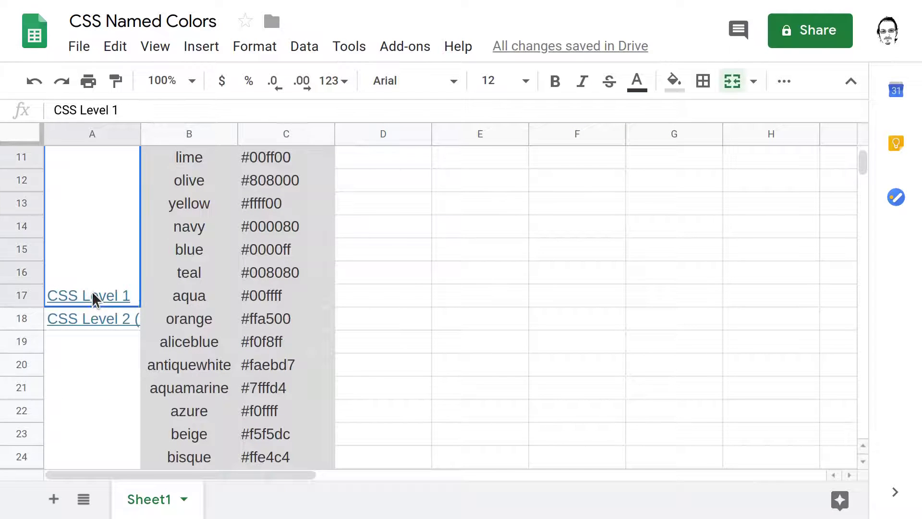
left_click(95, 318)
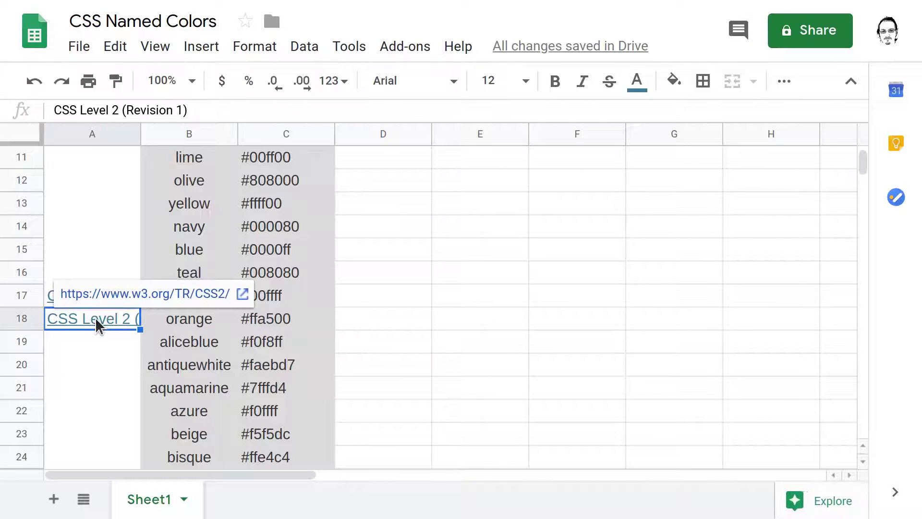
left_click(96, 377)
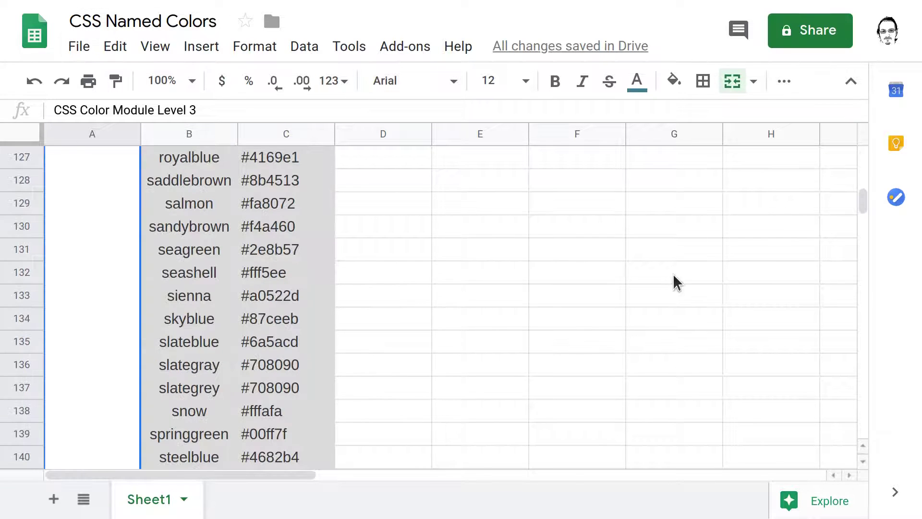
scroll(583, 272, "down", 5)
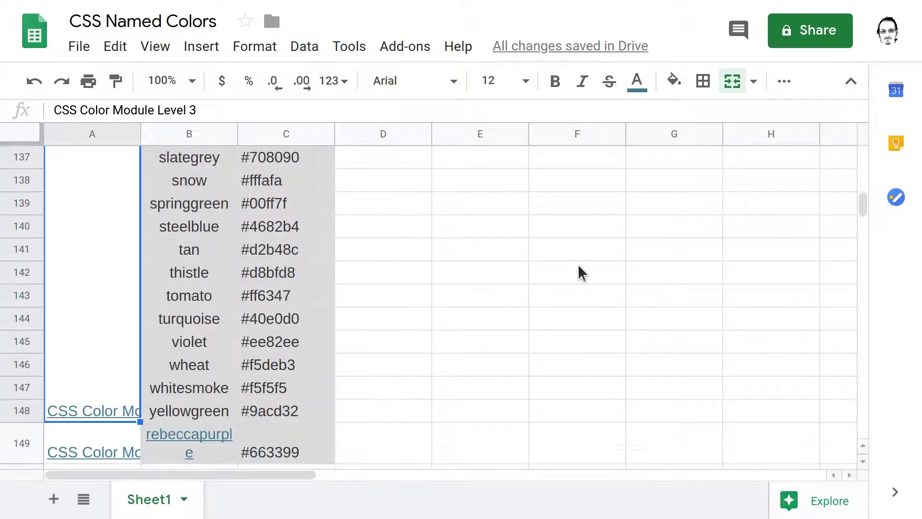
scroll(580, 272, "down", 1)
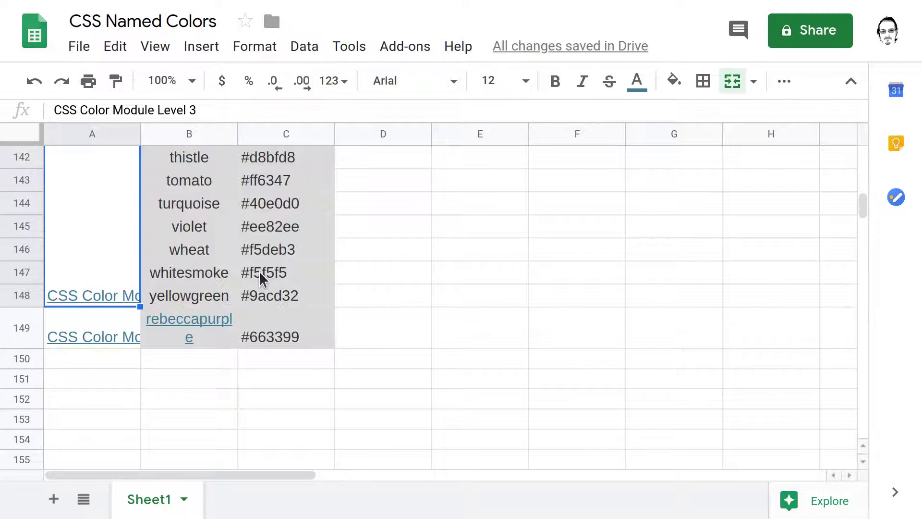
Step: Download Sheet1 as a comma-separated values (.csv) file
left_click(85, 52)
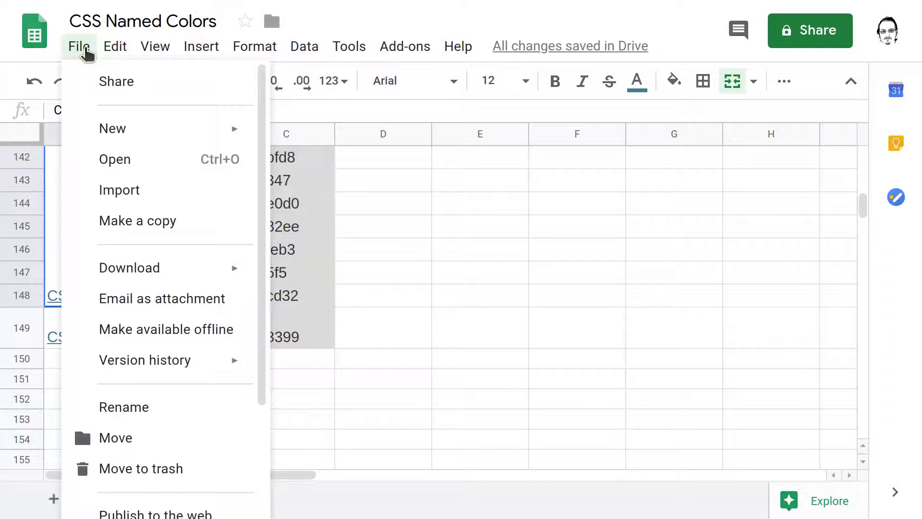
mouse_move(160, 274)
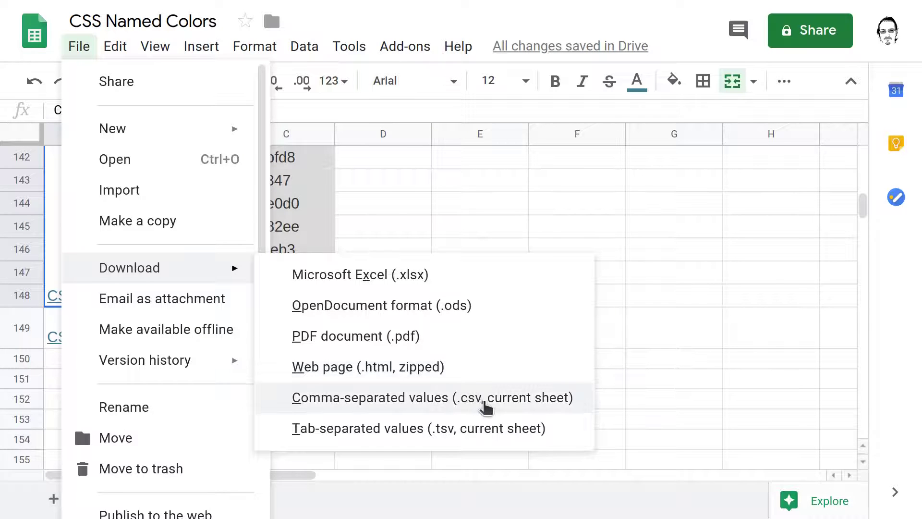
left_click(472, 406)
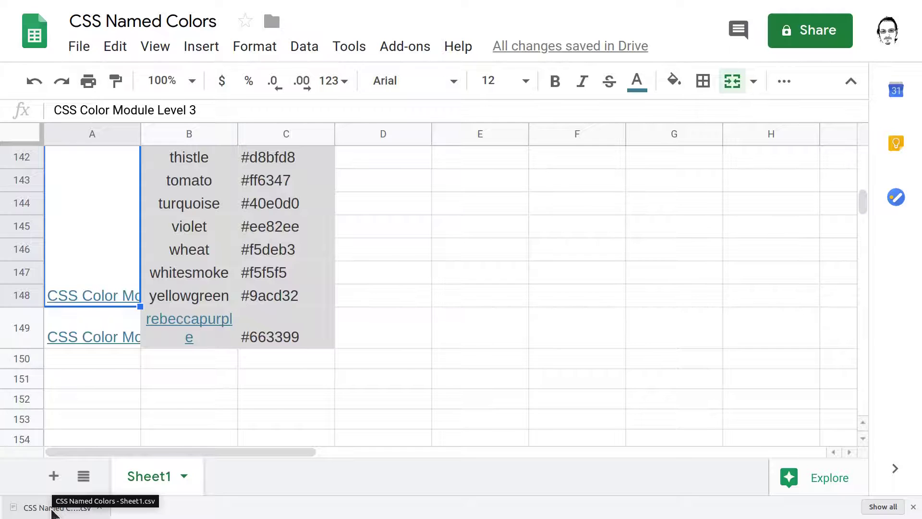
Step: Open CSS Named Colors - Sheet1.csv in LibreOffice Calc with the default import settings
left_click(51, 509)
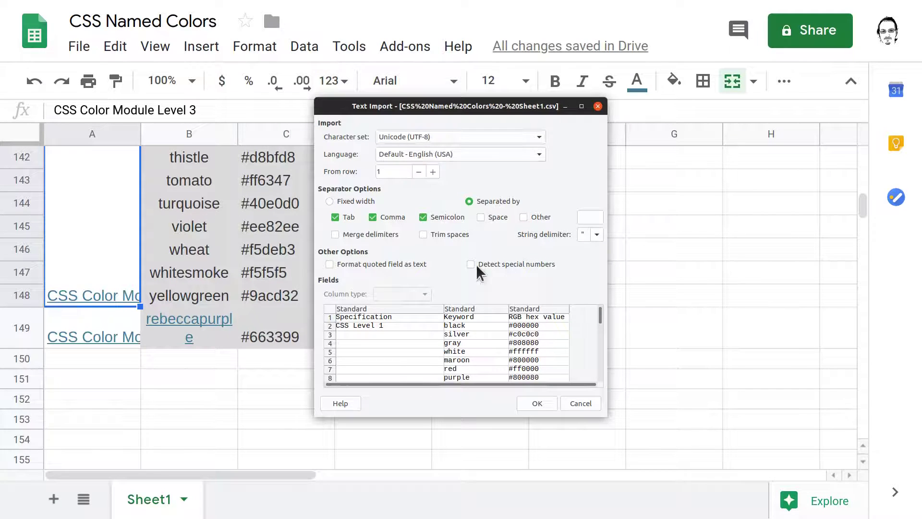
left_click(537, 404)
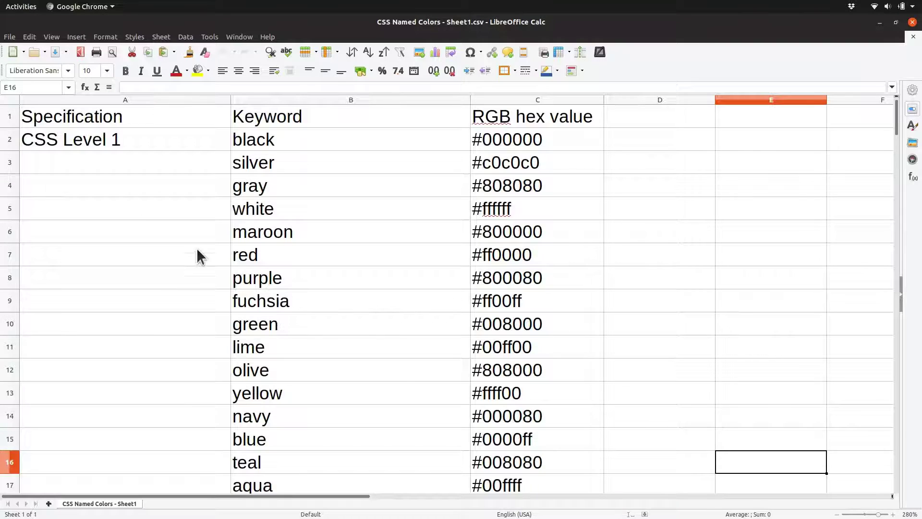
Step: Copy 'CSS Level 1' from A2 into A3, undoing an auto-incrementing fill
left_click_drag(128, 165, 163, 443)
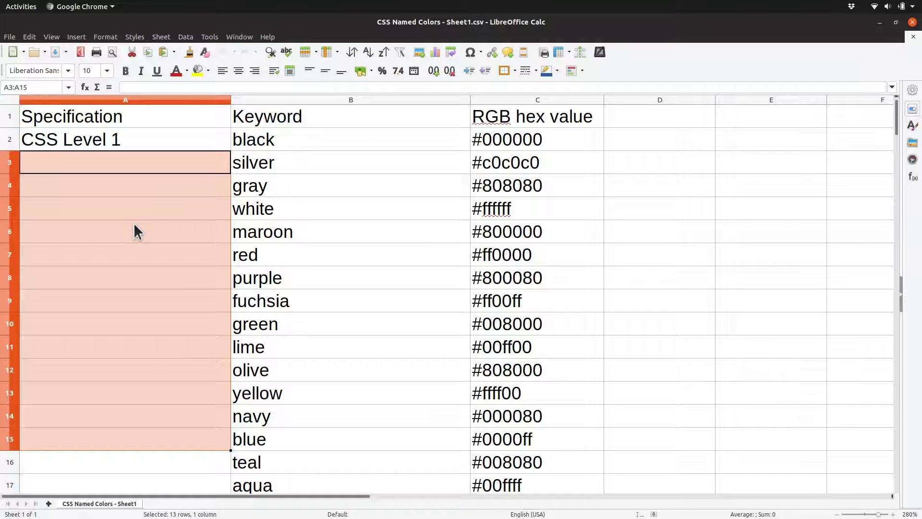
left_click(168, 302)
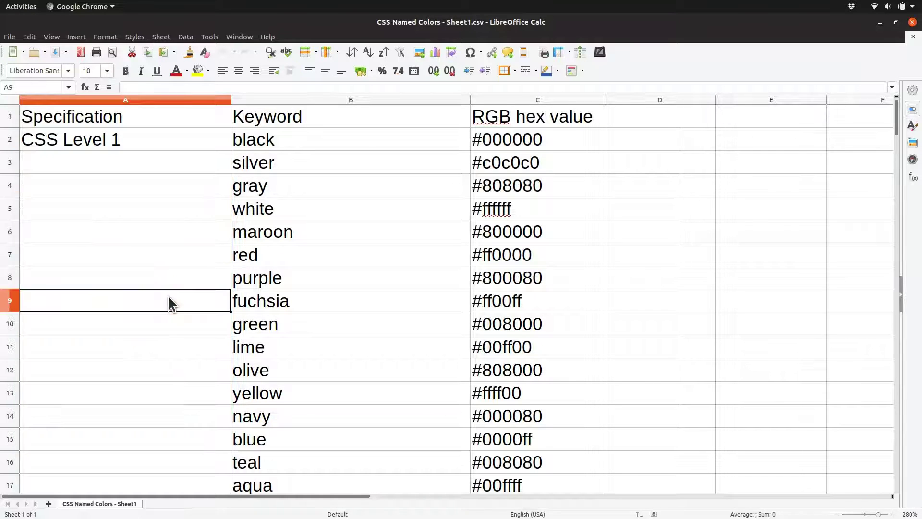
left_click(102, 140)
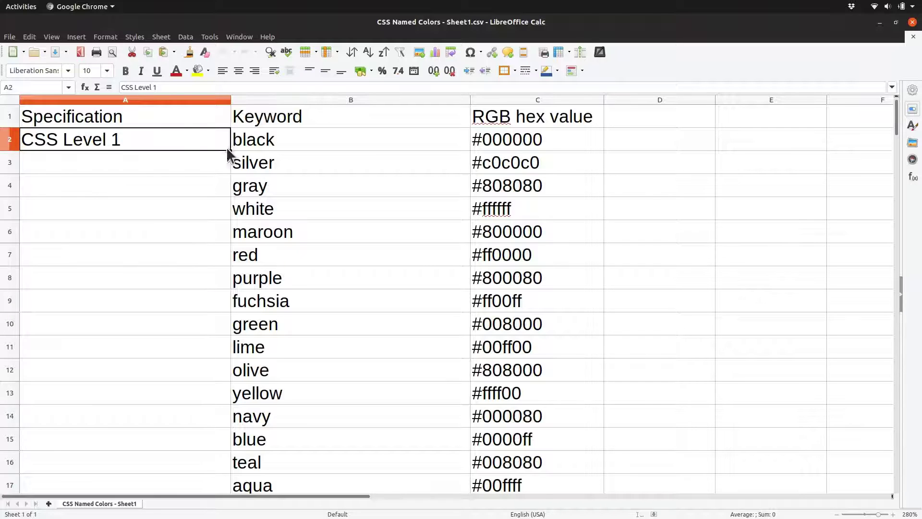
left_click_drag(230, 150, 220, 379)
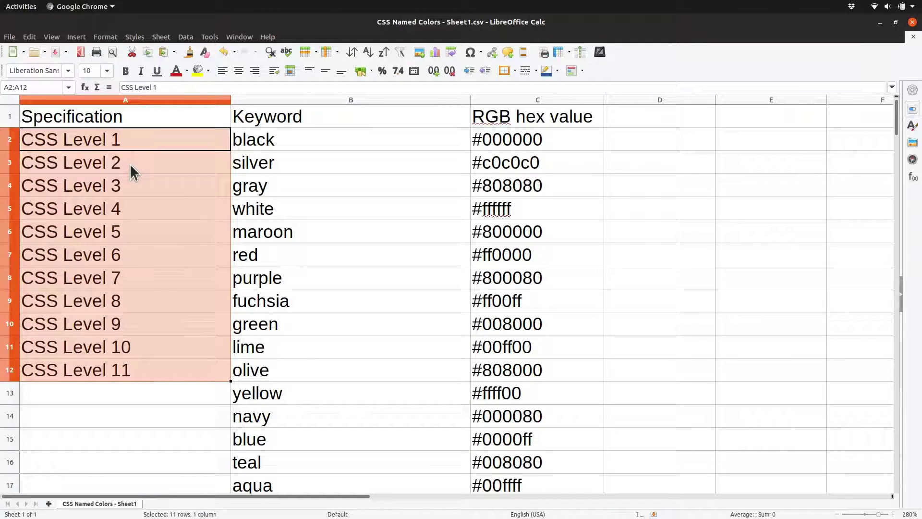
key("ctrl+z")
key("ctrl+z")
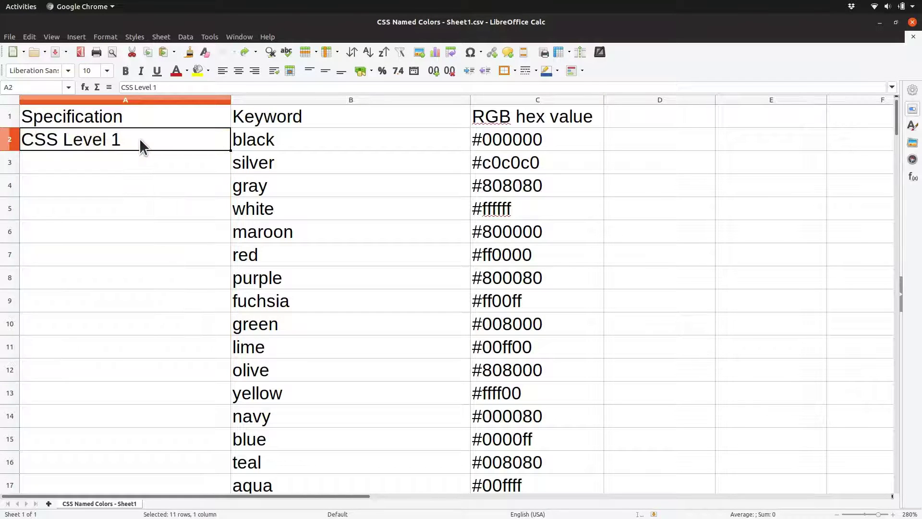
key("ctrl+c")
left_click(144, 160)
key("ctrl+v")
Step: Check the red row's keyword and #ff0000 hex value beside cell A7
left_click(158, 140)
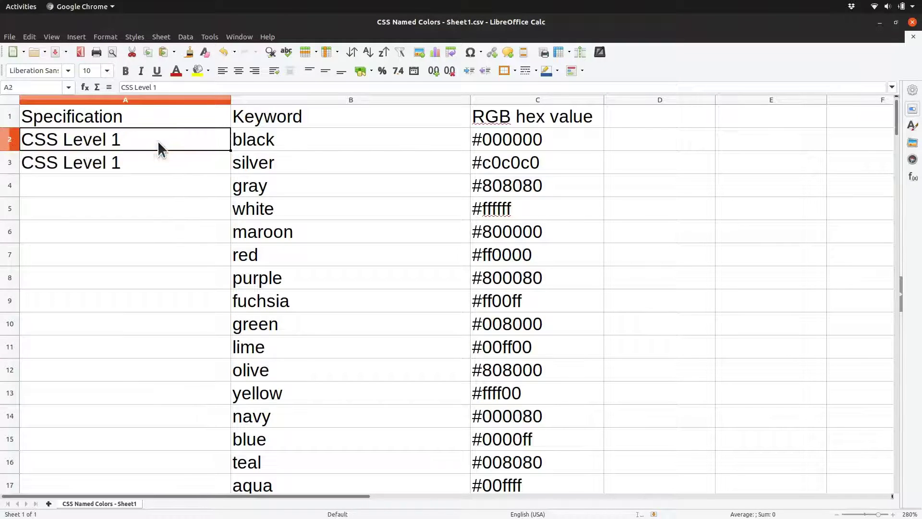
left_click(169, 160, "shift")
left_click(269, 255)
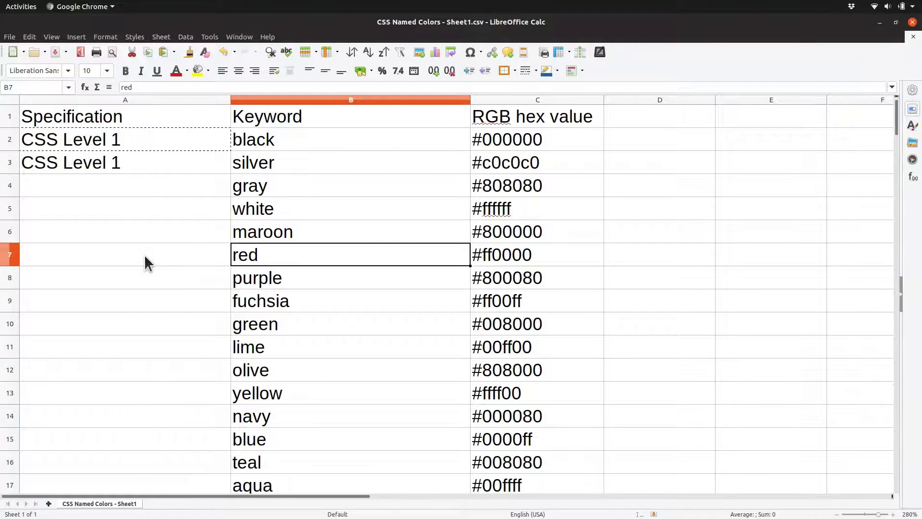
left_click(144, 254)
left_click(290, 255)
left_click(499, 255)
left_click(167, 258)
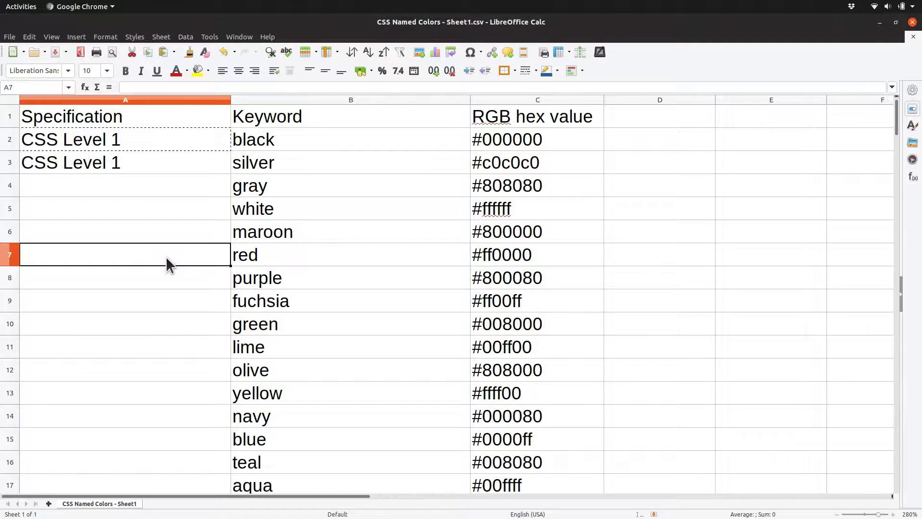
Step: Fill the A2:A3 'CSS Level 1' pair down column A toward row 15
left_click(108, 166)
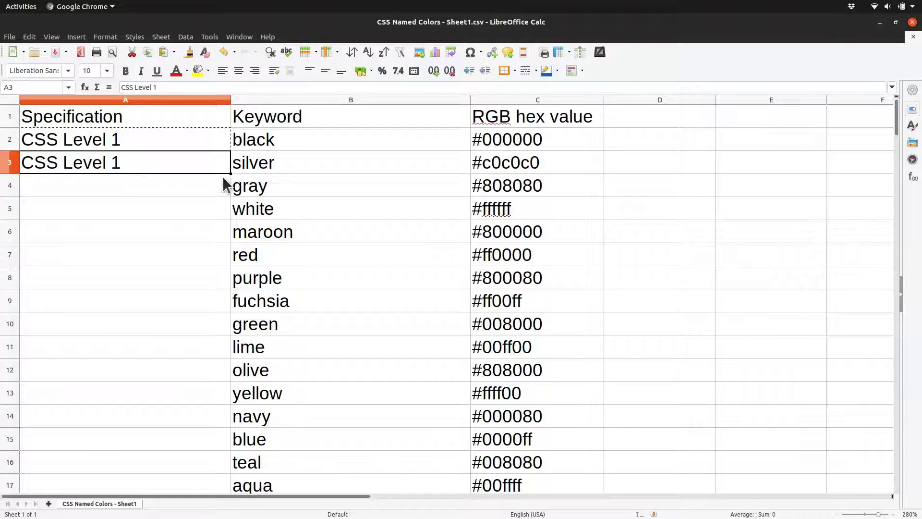
left_click_drag(226, 173, 243, 422)
key("ctrl+z")
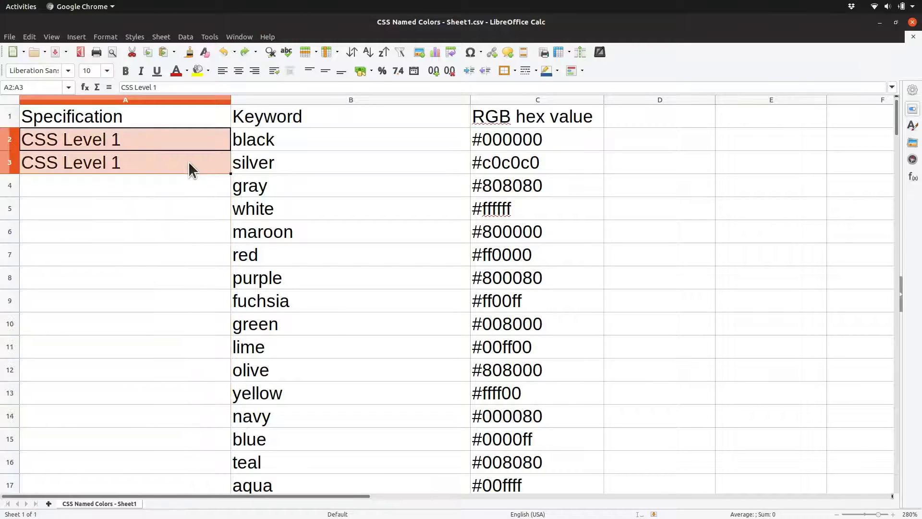
left_click_drag(229, 172, 223, 442)
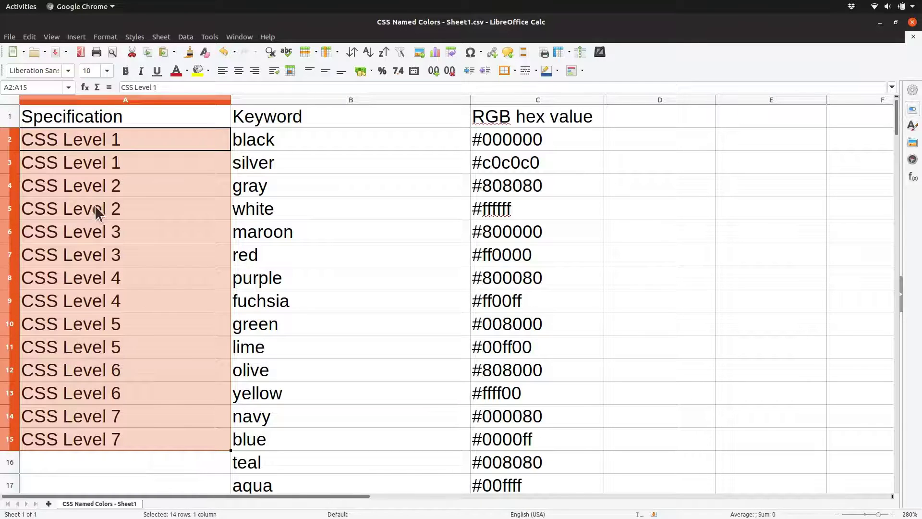
left_click(111, 190)
left_click(129, 210)
left_click(139, 234)
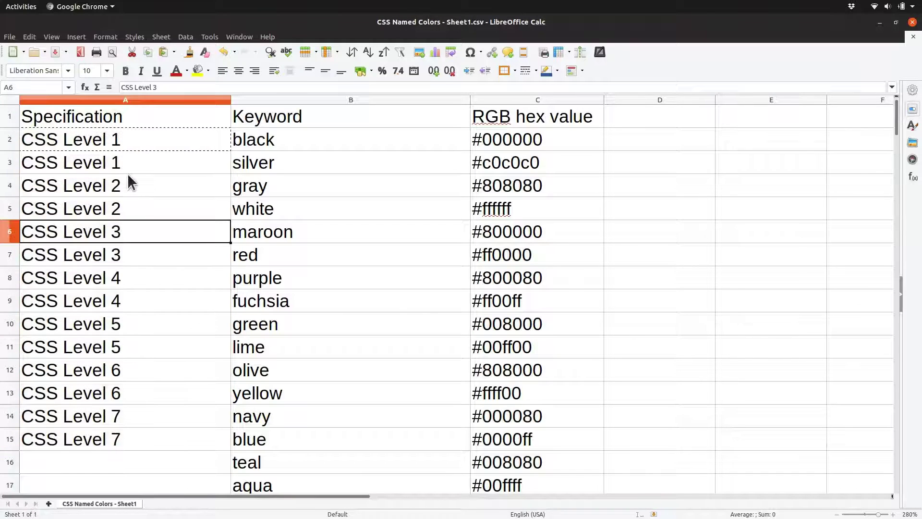
Step: Copy the two 'CSS Level 1' cells into A4:A5, confirming the overwrite prompt
left_click_drag(129, 145, 130, 171)
key("ctrl+c")
left_click(140, 185)
key("ctrl+v")
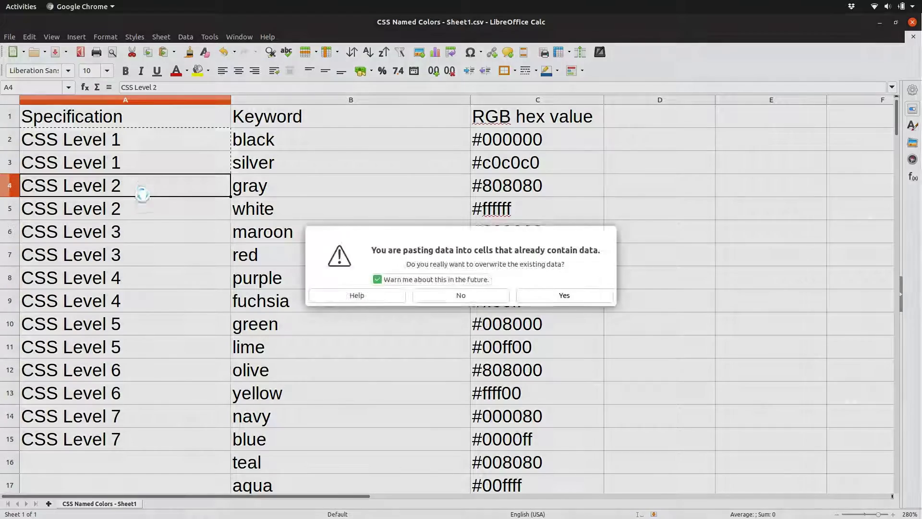
key("Return")
left_click_drag(108, 142, 135, 208)
scroll(129, 232, "down", 5)
left_click(105, 183)
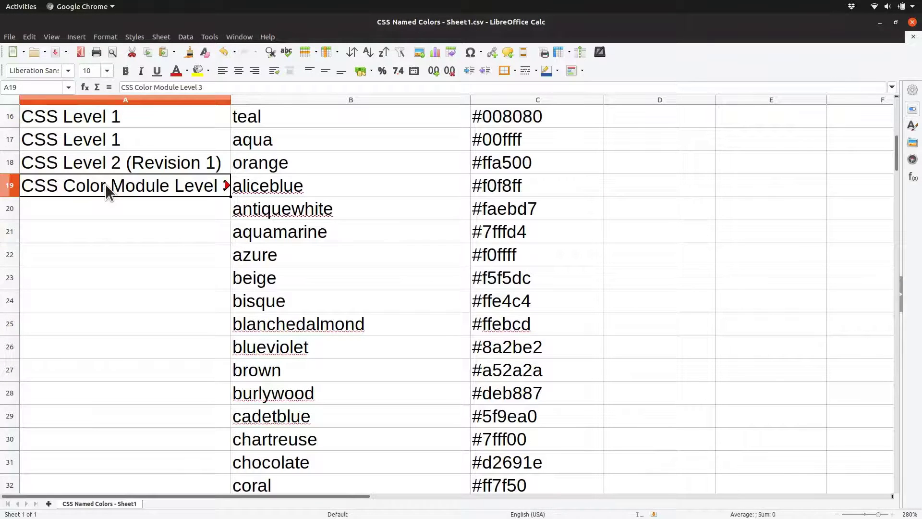
Step: Fill A20:A148 with the CSS Color Module Level 3 label from A19 and widen column A
key("ctrl+c")
left_click(113, 207)
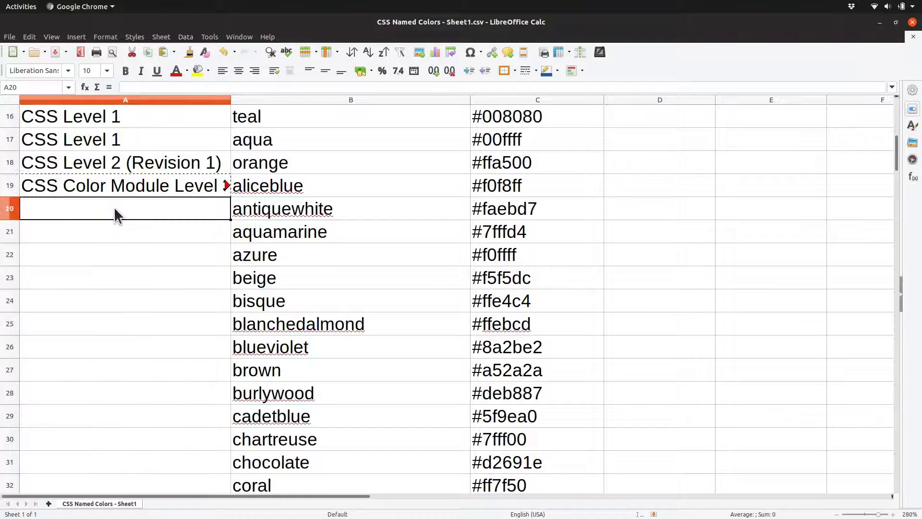
left_click_drag(115, 209, 115, 433)
key("ctrl+v")
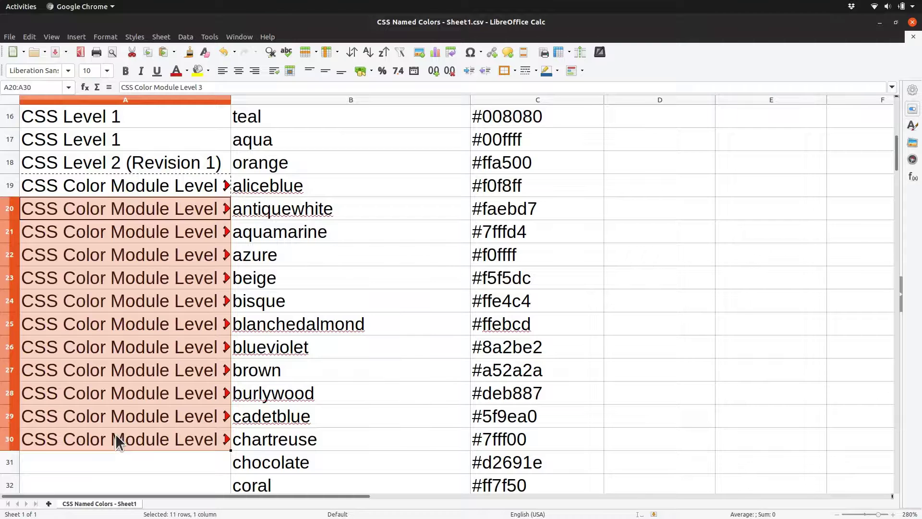
scroll(112, 310, "down", 20)
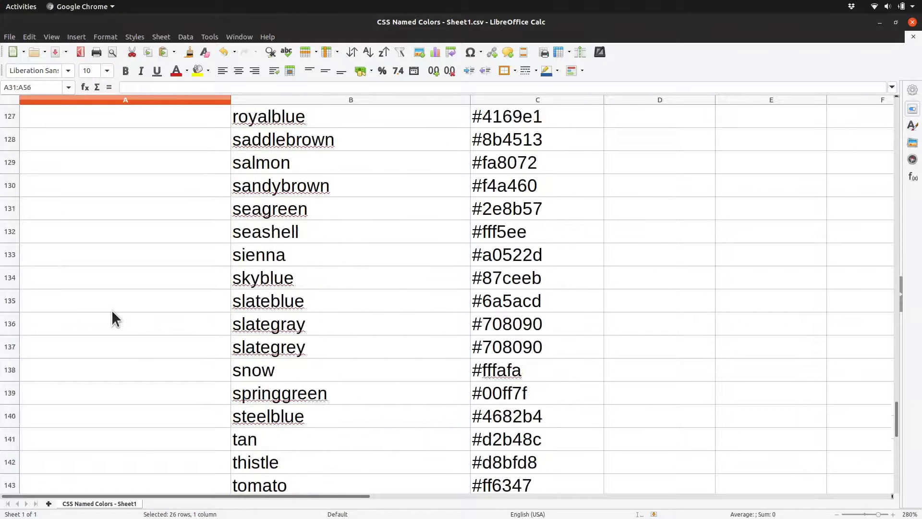
left_click(113, 318, "shift")
key("ctrl+v")
left_click_drag(231, 99, 346, 111)
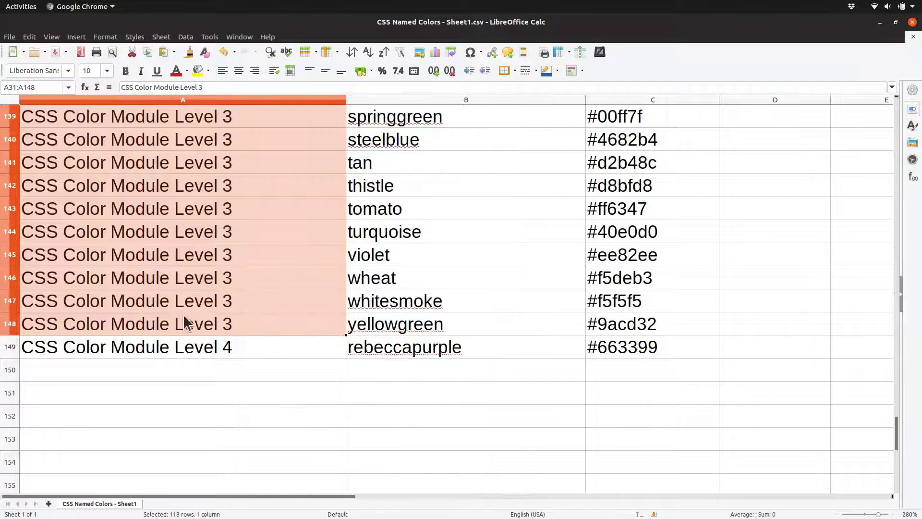
left_click(227, 340)
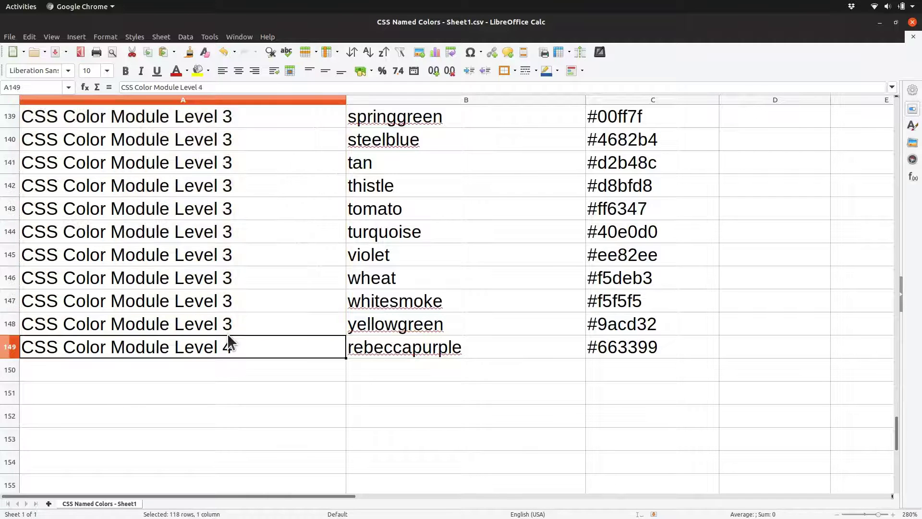
Step: Save the sheet as CSS Named Colors.csv, keeping the Text CSV format when asked
left_click(9, 37)
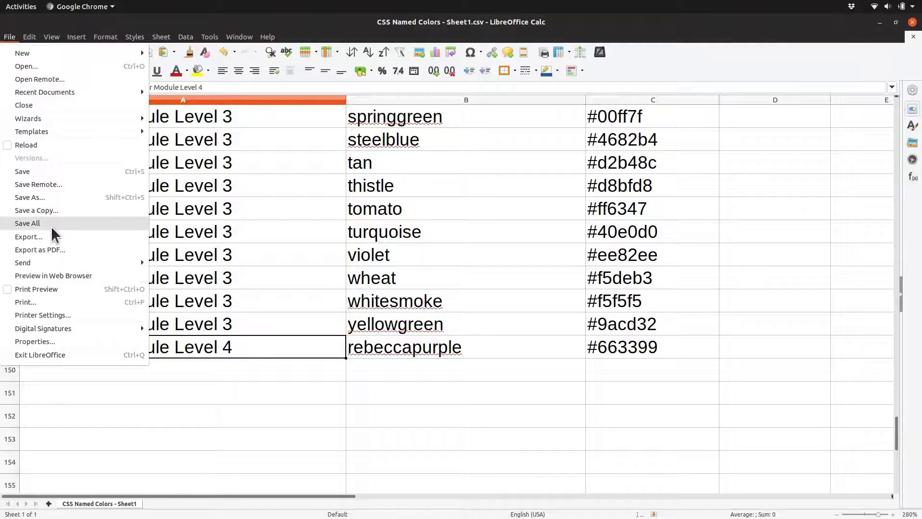
left_click(58, 197)
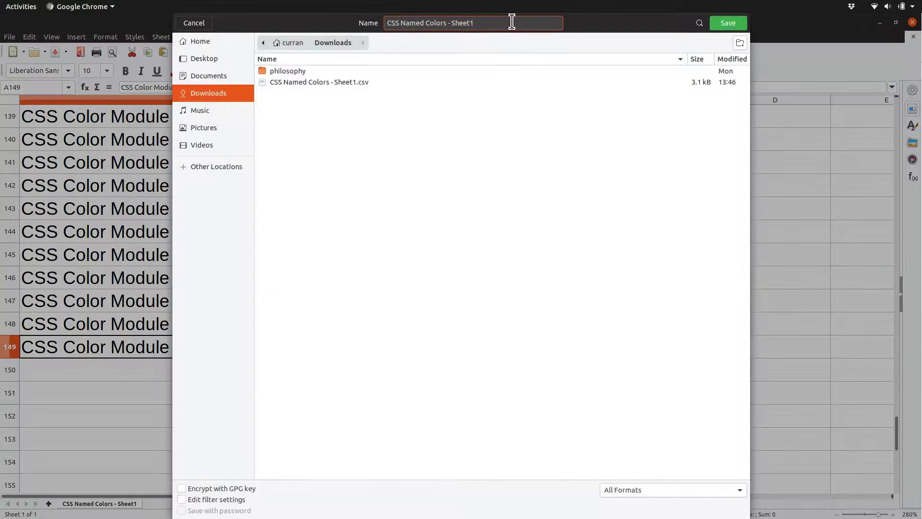
key("BackSpace")
key("BackSpace")
key("BackSpace")
key("BackSpace")
key("BackSpace")
key("BackSpace")
key("BackSpace")
key("BackSpace")
key("BackSpace")
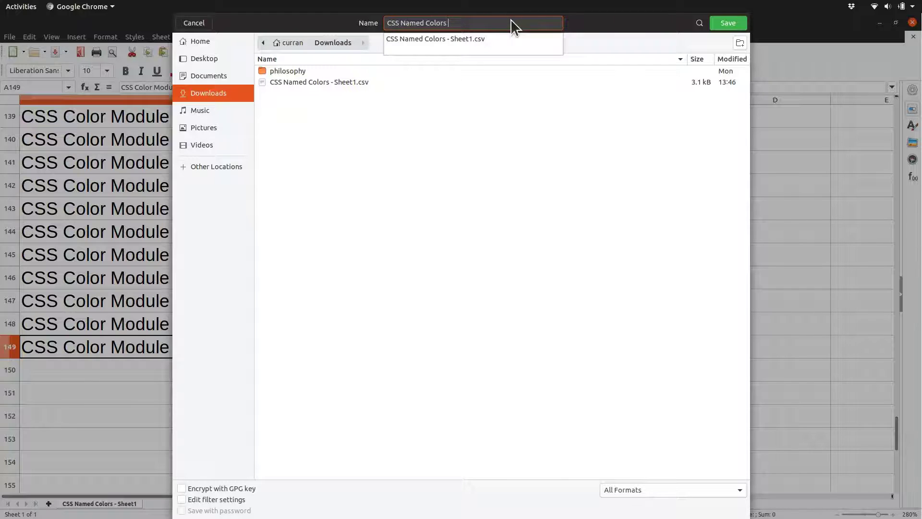
type(",csv")
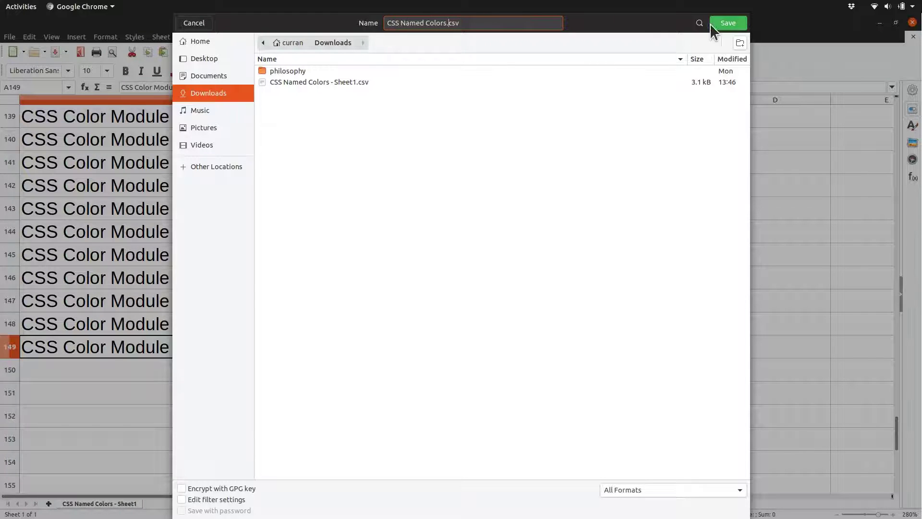
left_click(725, 23)
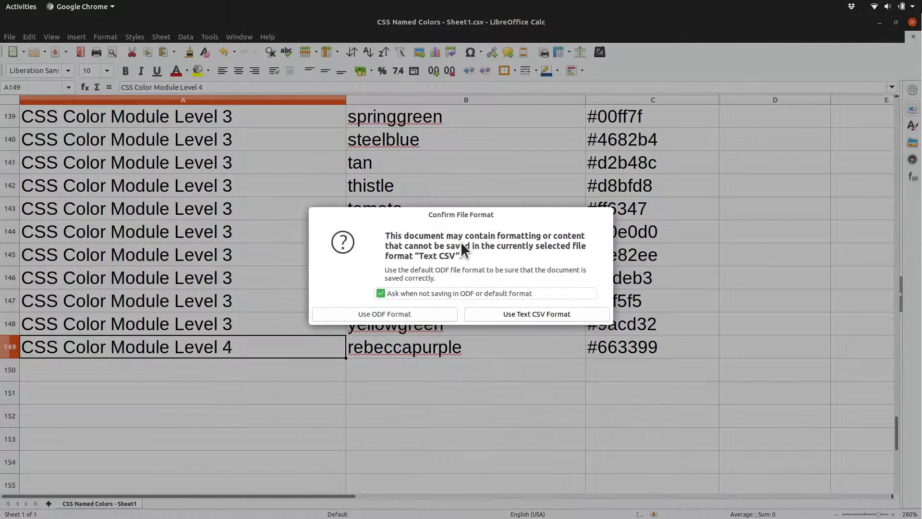
left_click(570, 310)
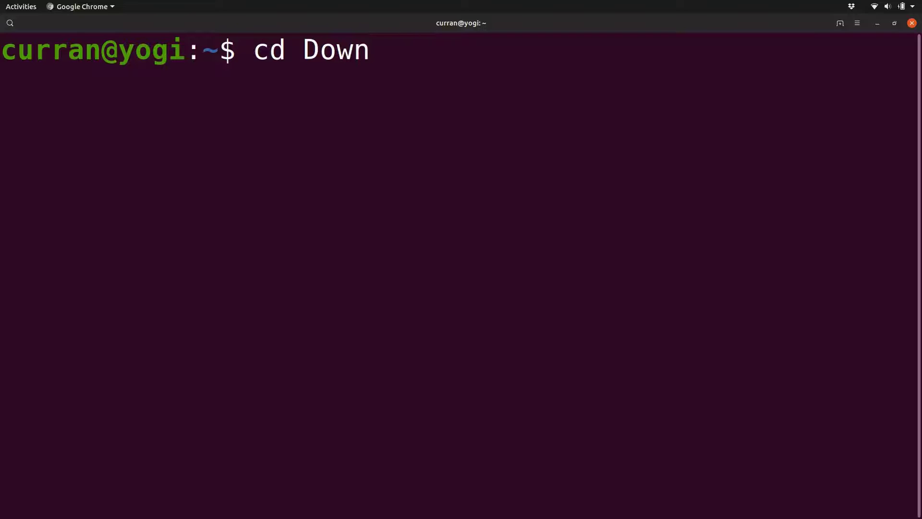
Step: Change into Downloads and run vim on CSS Named Colors.csv
key("Tab")
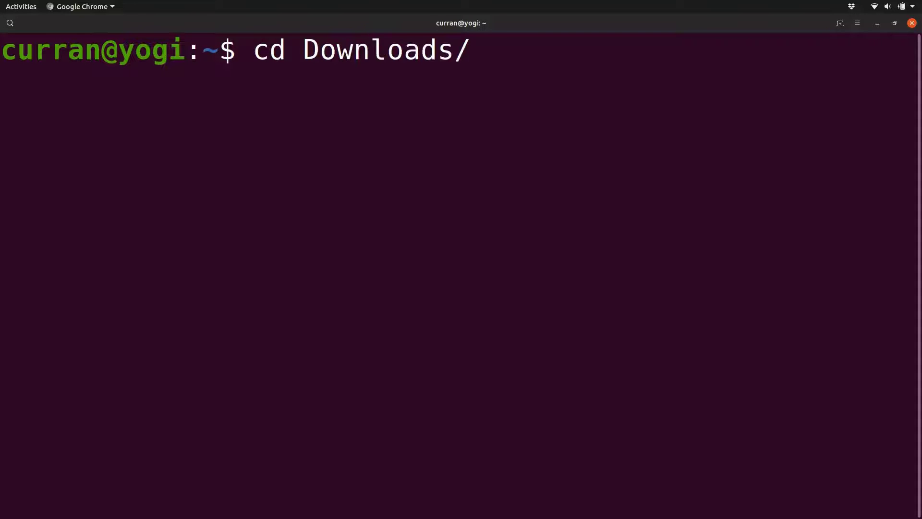
key("Return")
type("vim ")
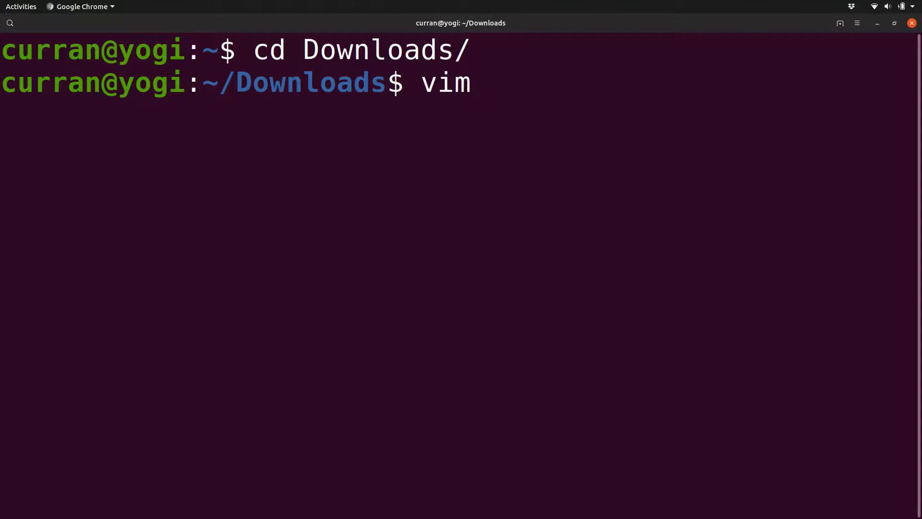
type("C")
key("Tab")
key("Return")
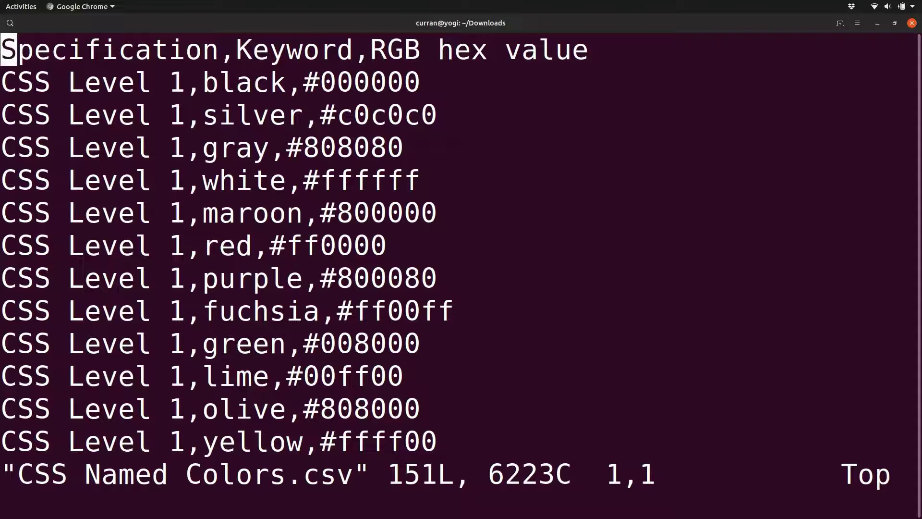
key("j")
key("l")
key("l")
key("l")
key("l")
key("l")
key("l")
key("l")
key("l")
key("l")
key("l")
key("l")
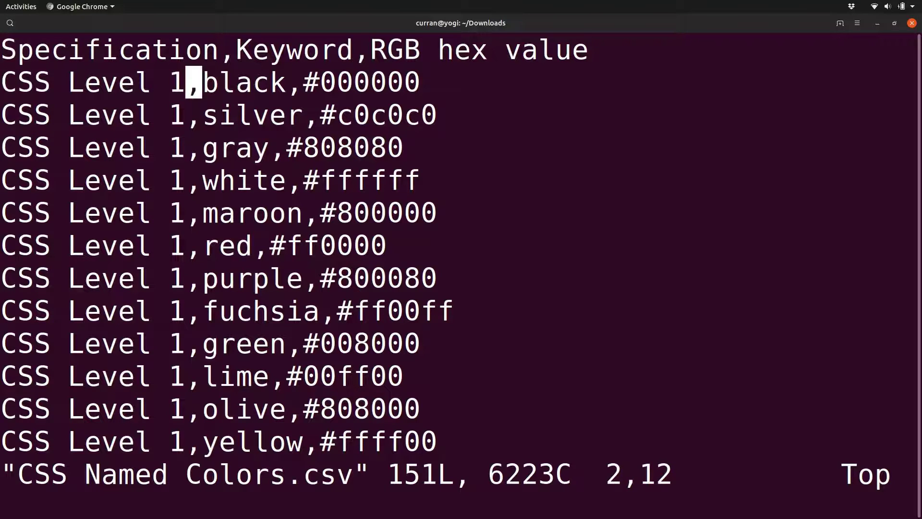
key("ctrl+v")
key("j")
key("j")
key("j")
key("j")
key("j")
key("j")
key("j")
key("j")
key("j")
key("j")
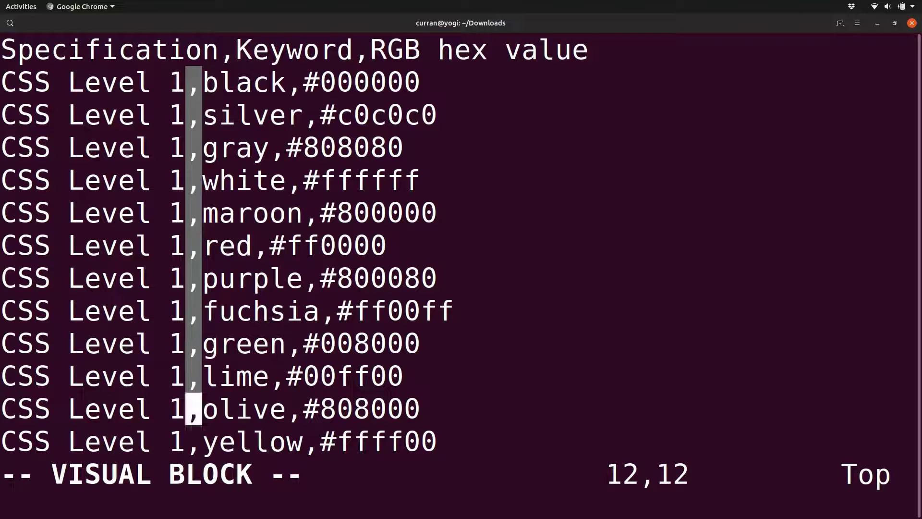
key("y")
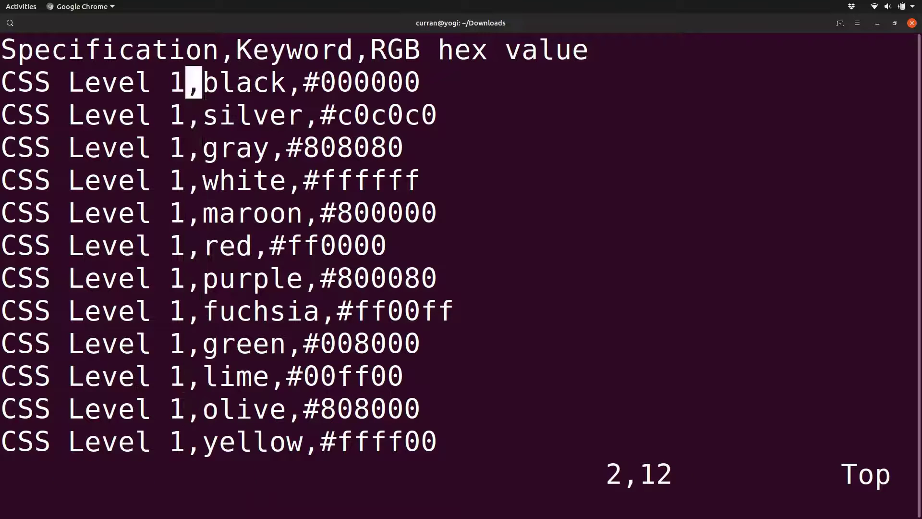
key("shift+v")
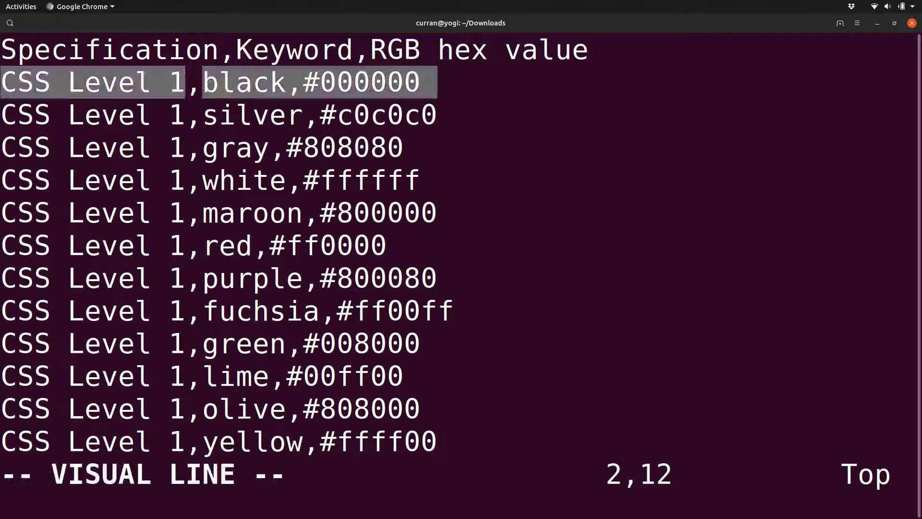
key("y")
key("g")
key("g")
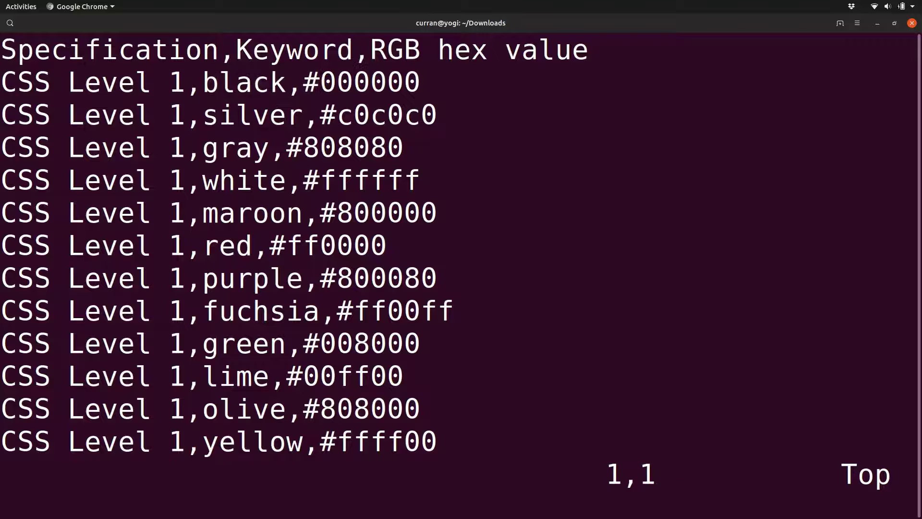
key("shift+v")
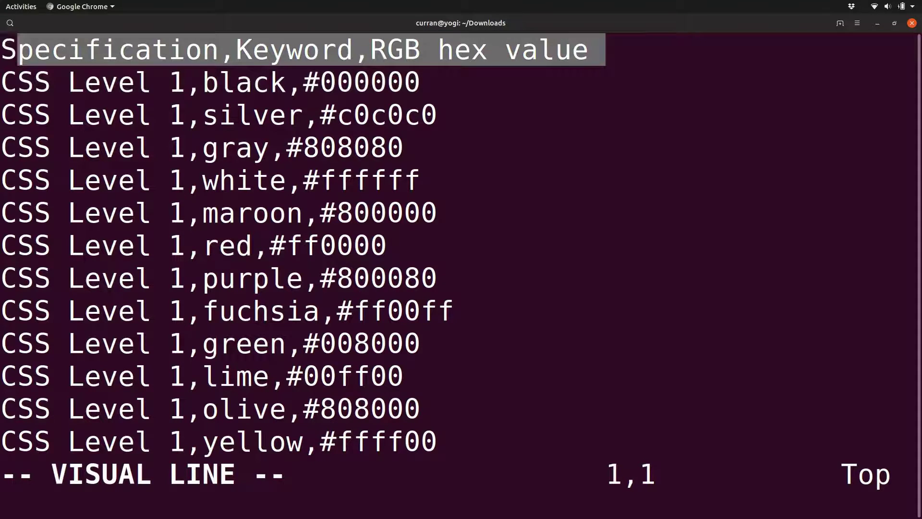
key("Escape")
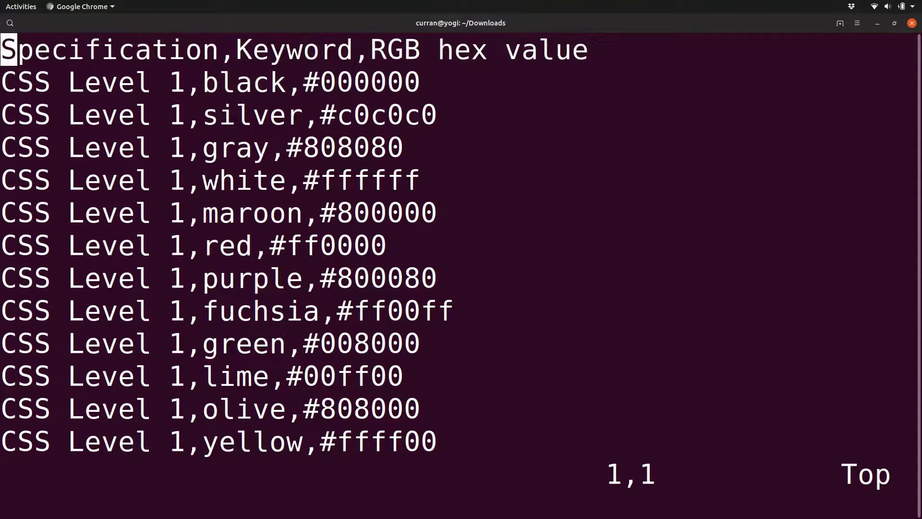
key("j")
key("j")
key("j")
key("j")
key("j")
key("j")
key("j")
key("j")
key("j")
key("j")
key("j")
key("j")
key("j")
key("j")
key("j")
key("j")
key("j")
key("j")
key("j")
key("j")
key("j")
key("j")
key("j")
key("j")
key("j")
key("j")
key("j")
key("j")
key("j")
key("j")
key("j")
key("j")
key("j")
key("j")
key("j")
key("j")
key("j")
key("j")
key("j")
key("j")
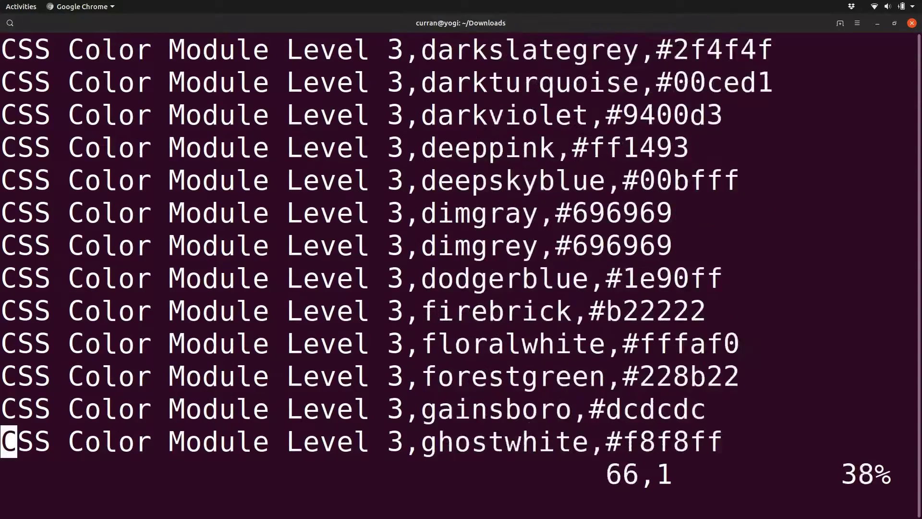
key("j")
key("j")
key("j")
key("j")
key("j")
key("j")
key("j")
key("j")
key("j")
key("j")
key("j")
key("j")
key("j")
key("j")
key("j")
key("j")
key("j")
key("j")
key("j")
key("j")
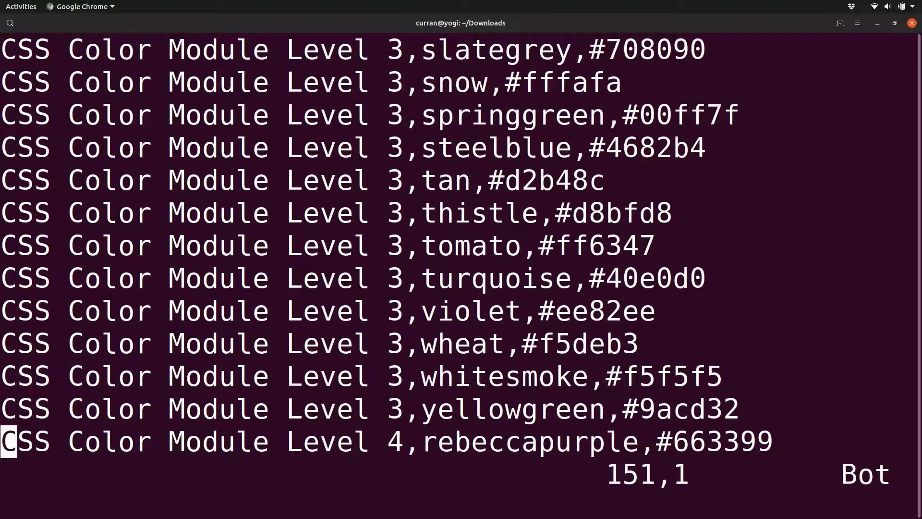
Step: Search Google for 'github gist' in Chromium and open GitHub Gist's new-gist page
key("alt+Tab")
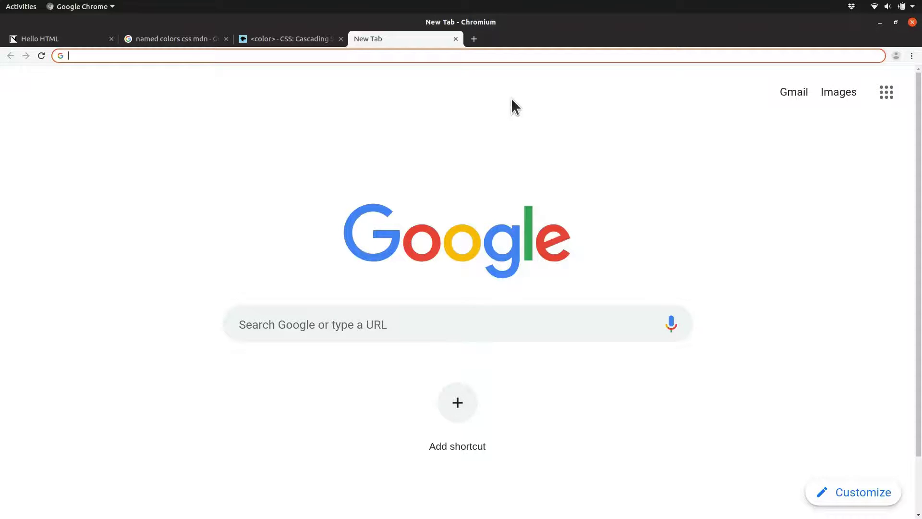
type("github gist")
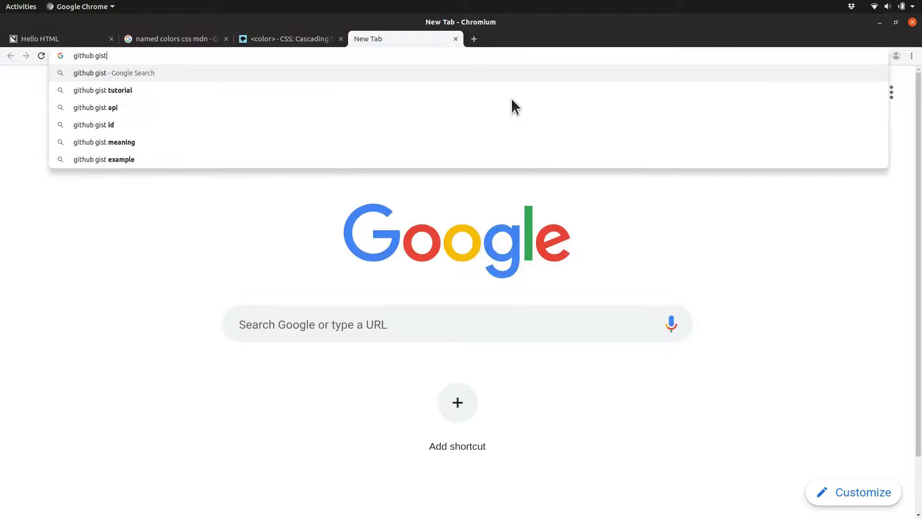
key("Return")
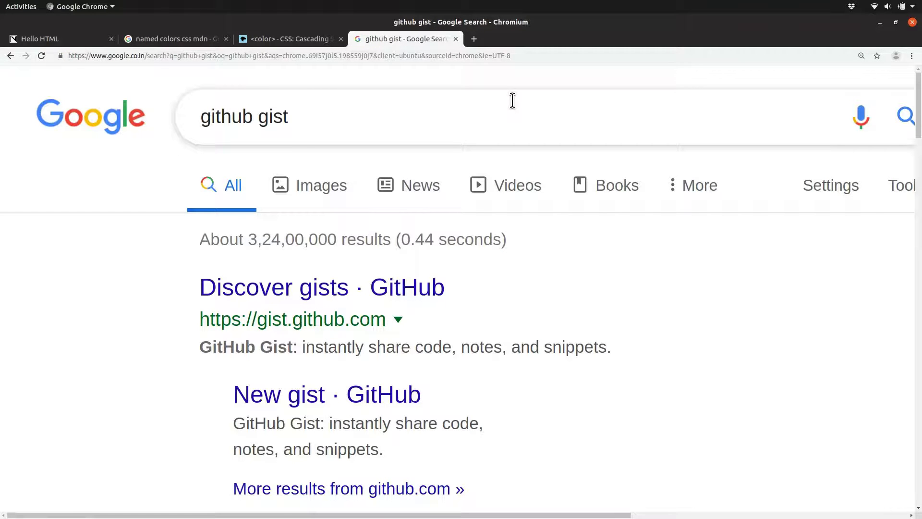
left_click(368, 289)
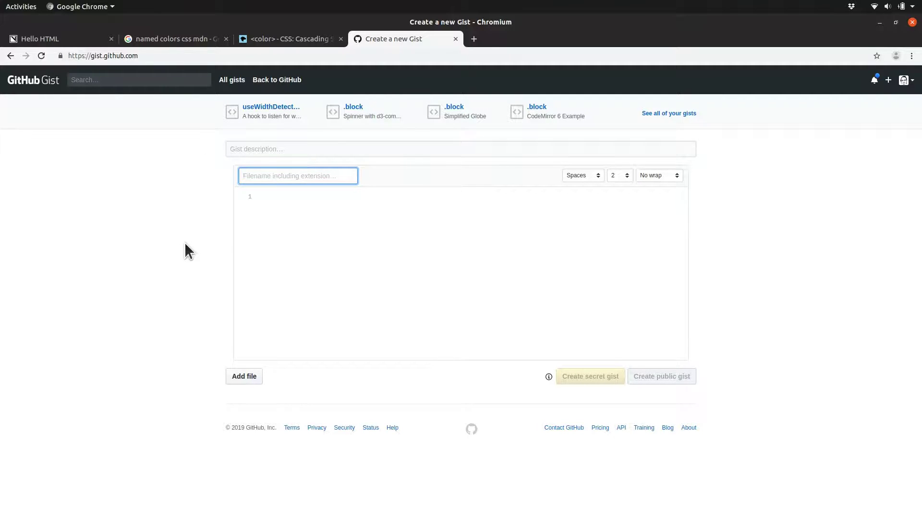
Step: Zoom in and give the gist description 'CSS Named Colors' and filename 'cssNamedColors.csv'
key("ctrl+plus")
key("ctrl+plus")
key("ctrl+plus")
left_click(233, 185)
type("CSS Named Colors")
left_click(238, 233)
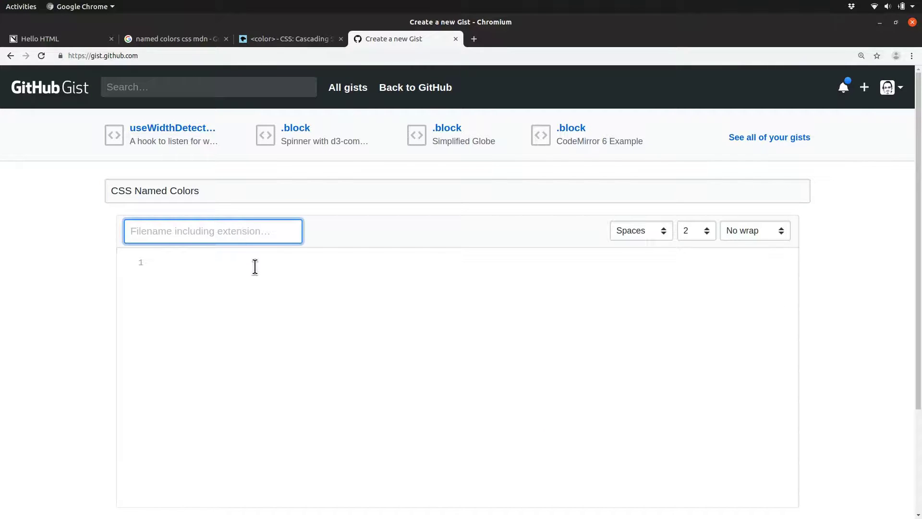
type("cssNamedColors.csv")
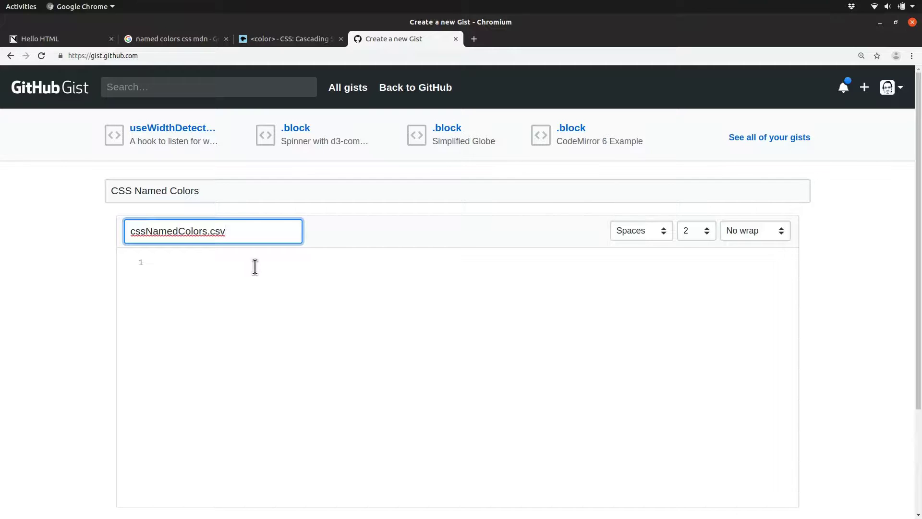
left_click(256, 267)
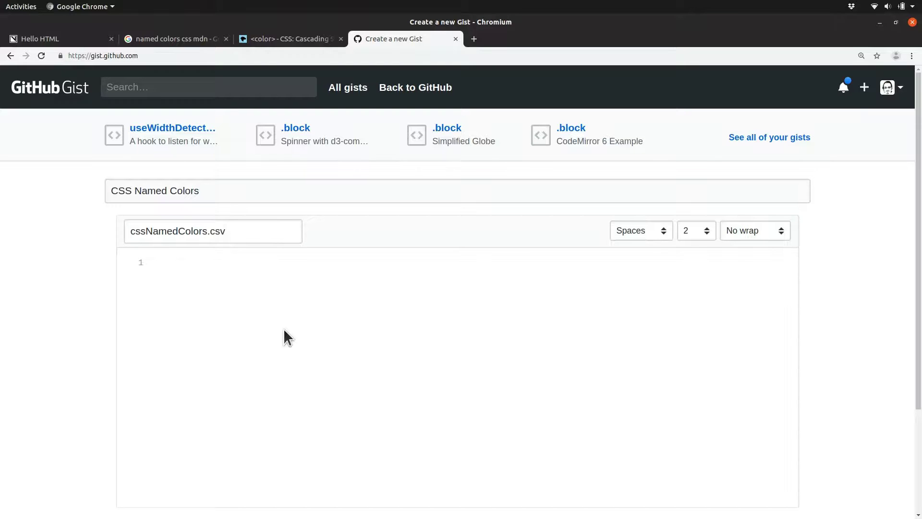
Step: Open the colour CSV in gedit from the terminal
key("alt+Tab")
type("csv")
key("Return")
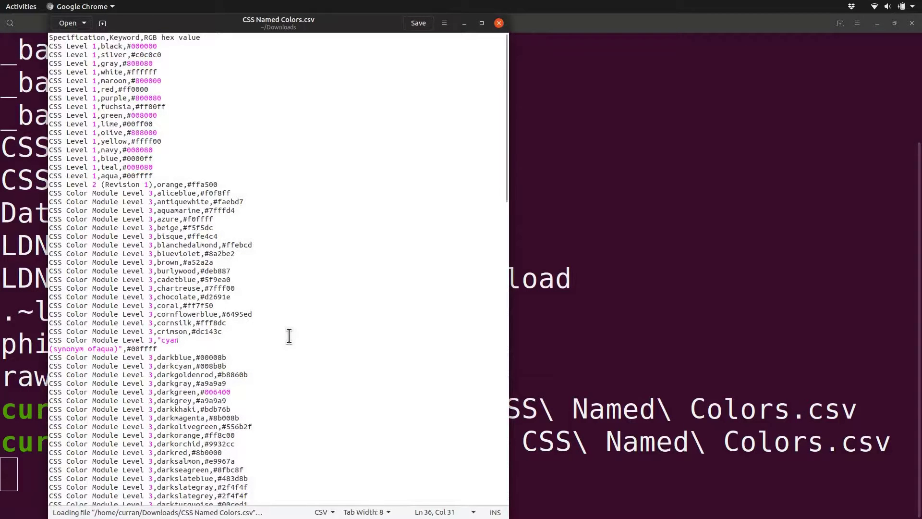
Step: Select all the text of CSS Named Colors.csv in gedit
key("ctrl+a")
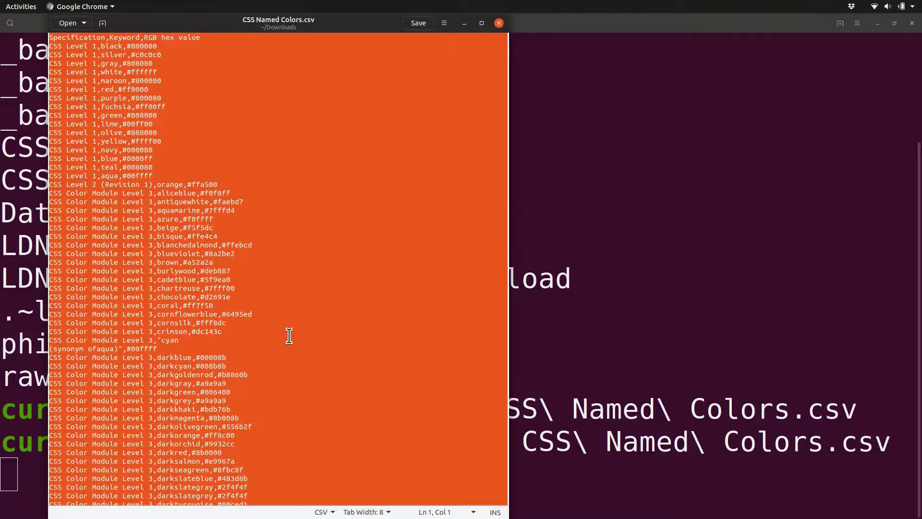
Step: Paste the colour CSV into the gist's code editor and create it as a public gist
key("alt+Tab")
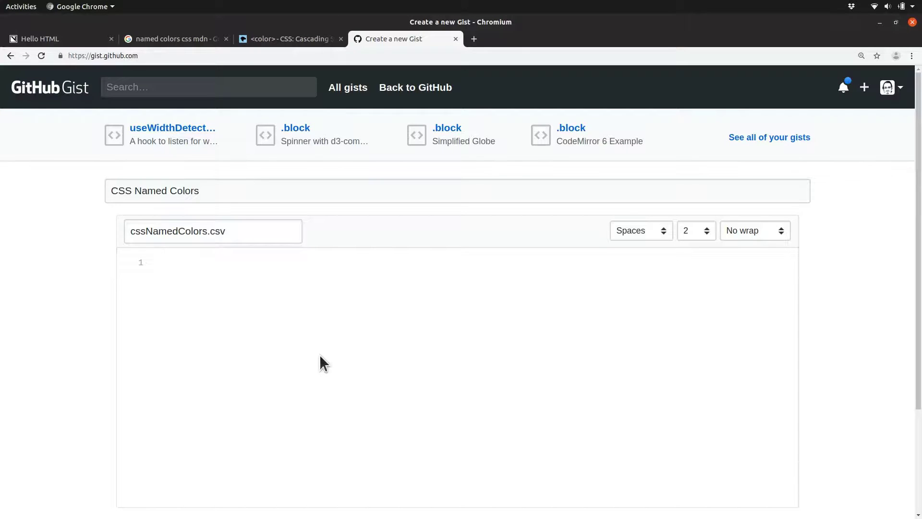
left_click(319, 354)
key("ctrl+v")
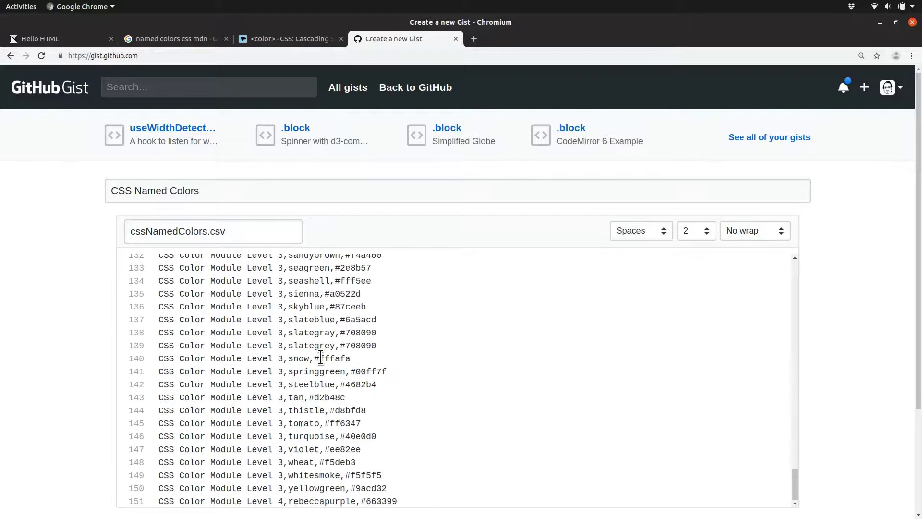
scroll(843, 451, "down", 3)
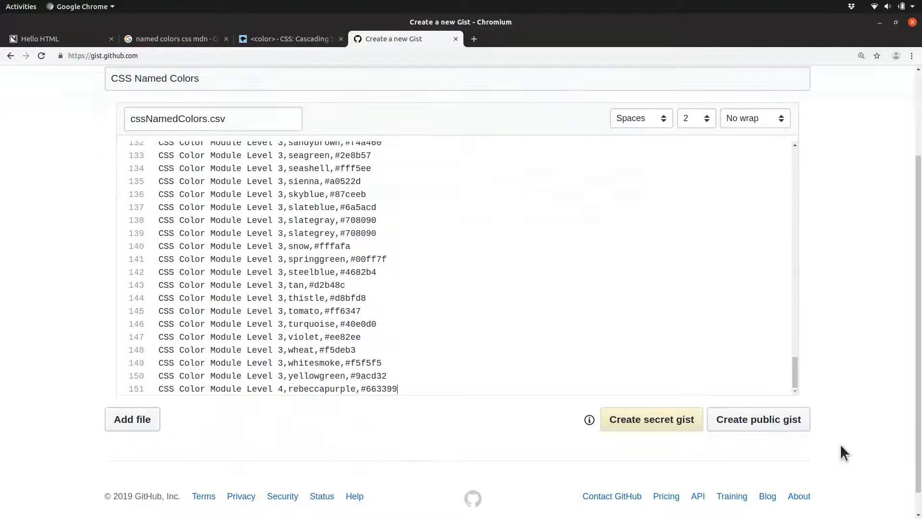
left_click(750, 418)
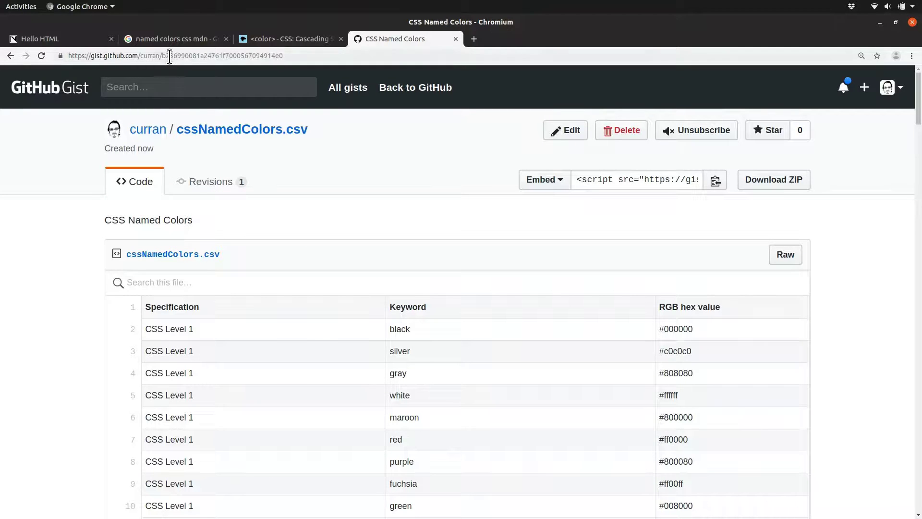
Step: Open the raw cssNamedColors.csv and reload it with the revision hash removed from its URL
left_click(169, 56)
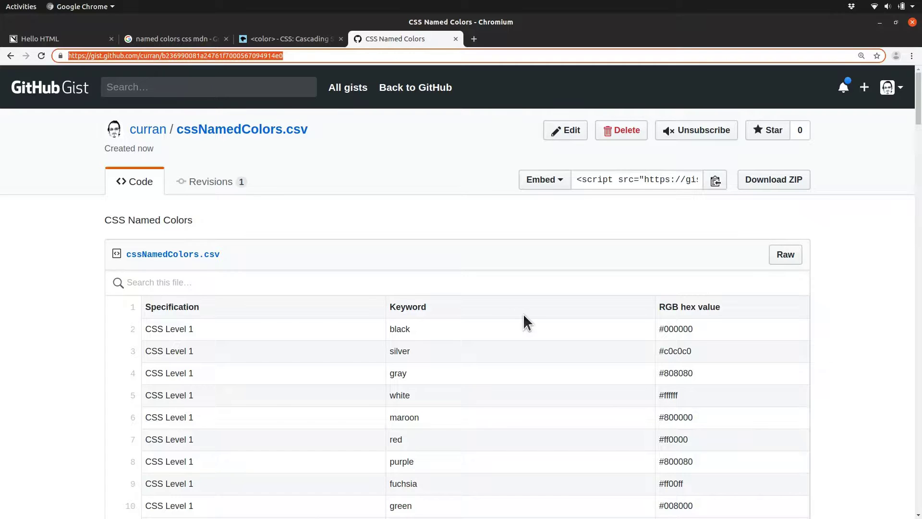
left_click(784, 259)
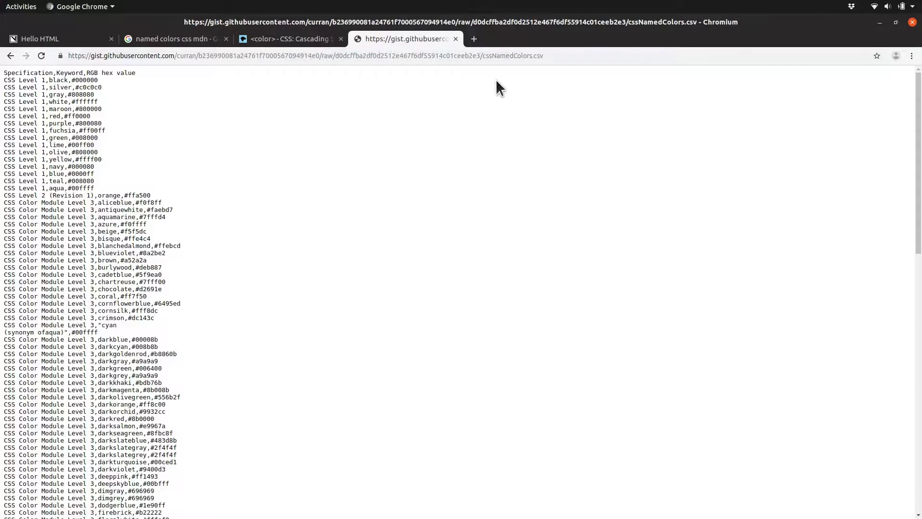
left_click(475, 54)
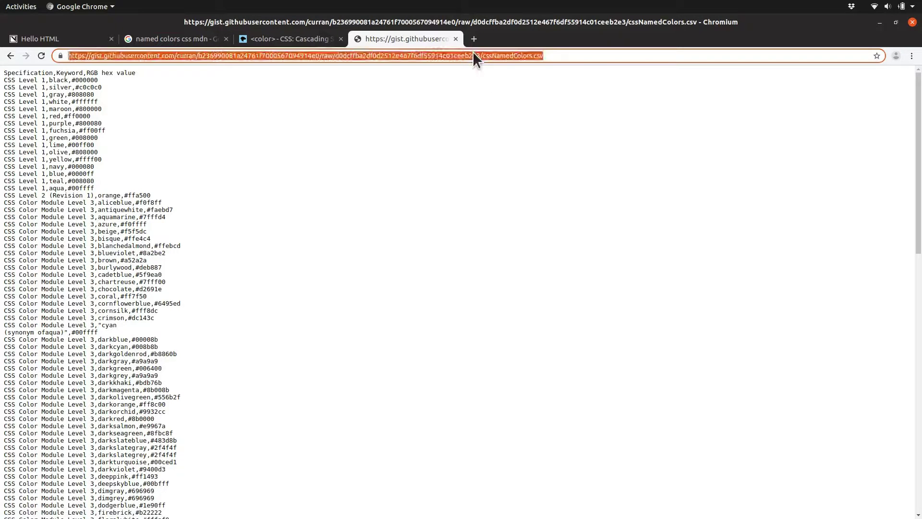
left_click(114, 327)
double_click(388, 55)
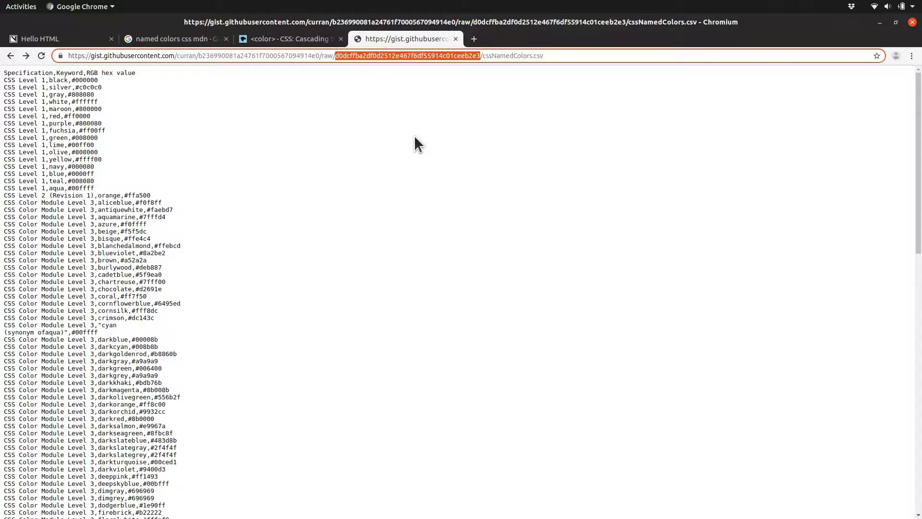
key("BackSpace")
key("BackSpace")
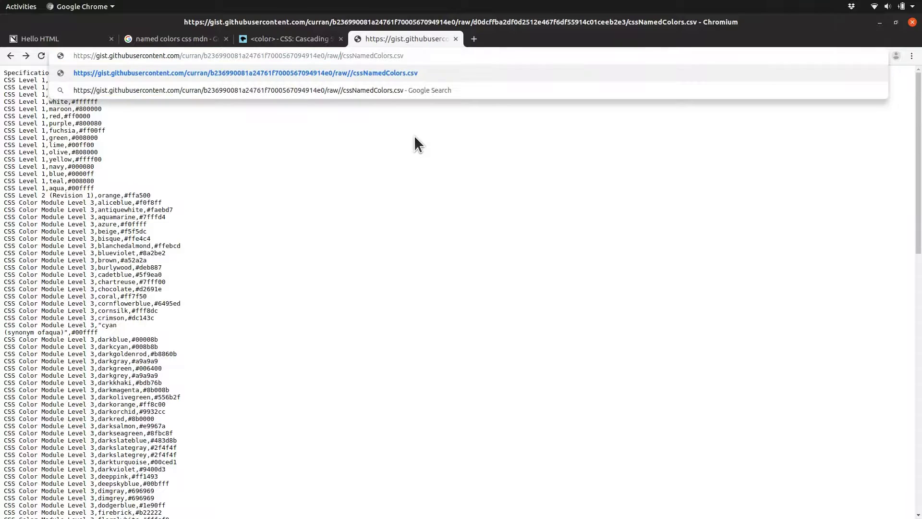
key("Return")
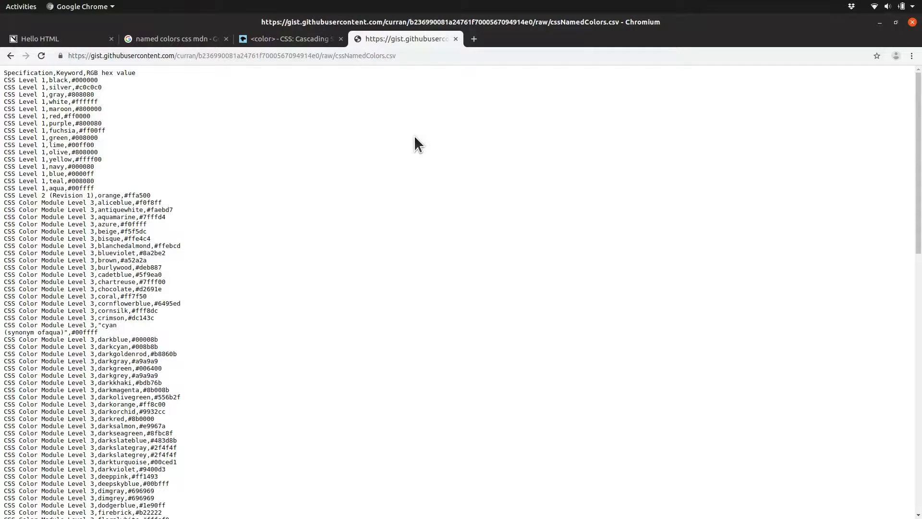
Step: Zoom the raw CSV to 300% to inspect cyan's entry split across two lines, then go back
left_click(376, 55)
left_click(411, 56)
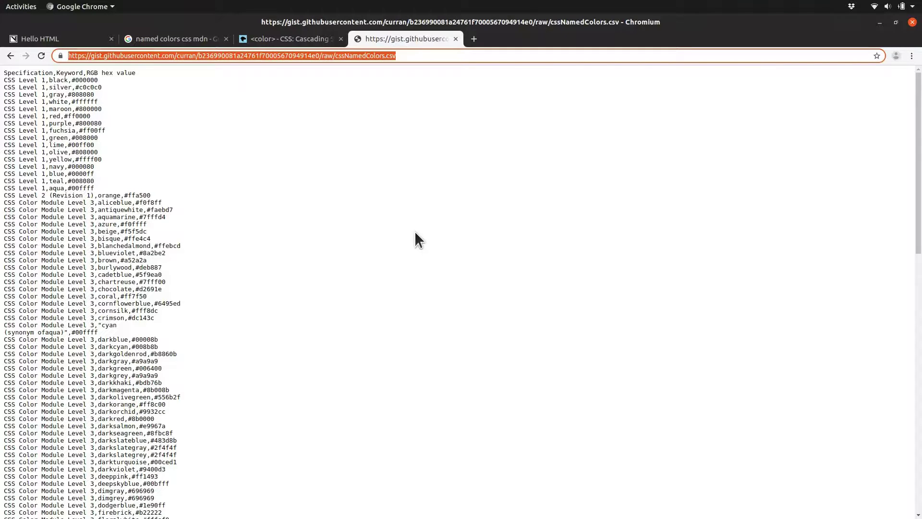
left_click_drag(121, 331, 96, 323)
key("ctrl+plus")
key("ctrl+plus")
key("ctrl+plus")
key("ctrl+plus")
key("ctrl+plus")
key("ctrl+plus")
key("ctrl+plus")
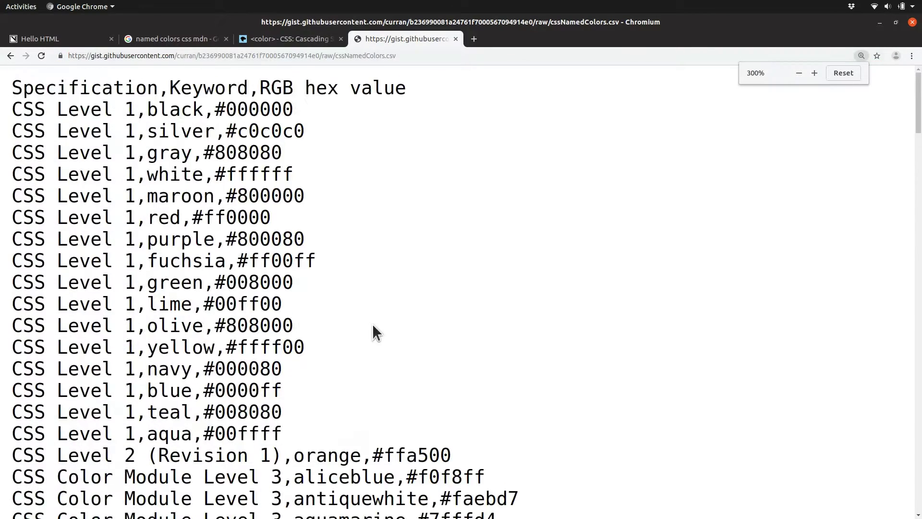
scroll(410, 308, "down", 3)
double_click(331, 234)
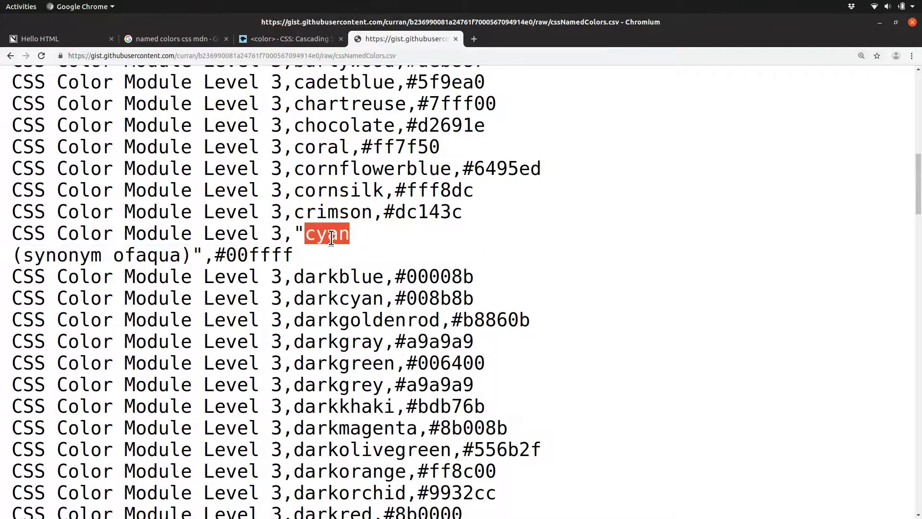
double_click(40, 257)
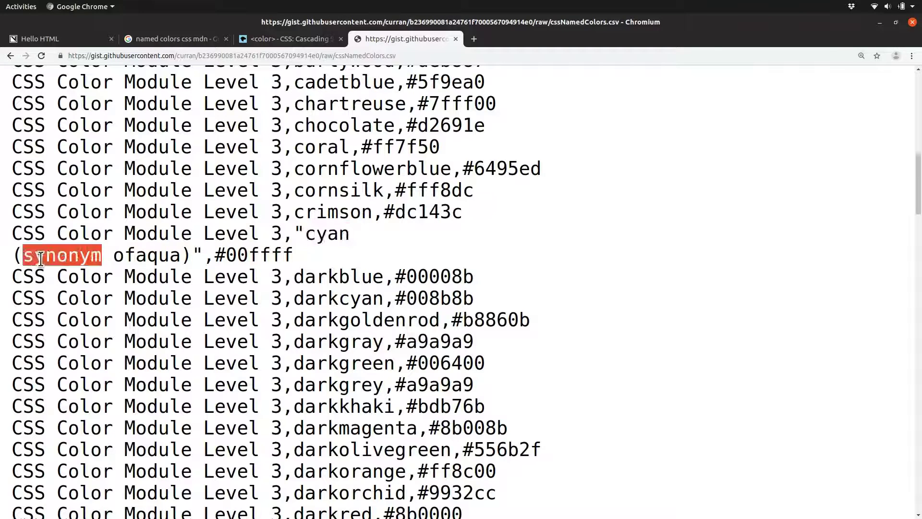
double_click(157, 257)
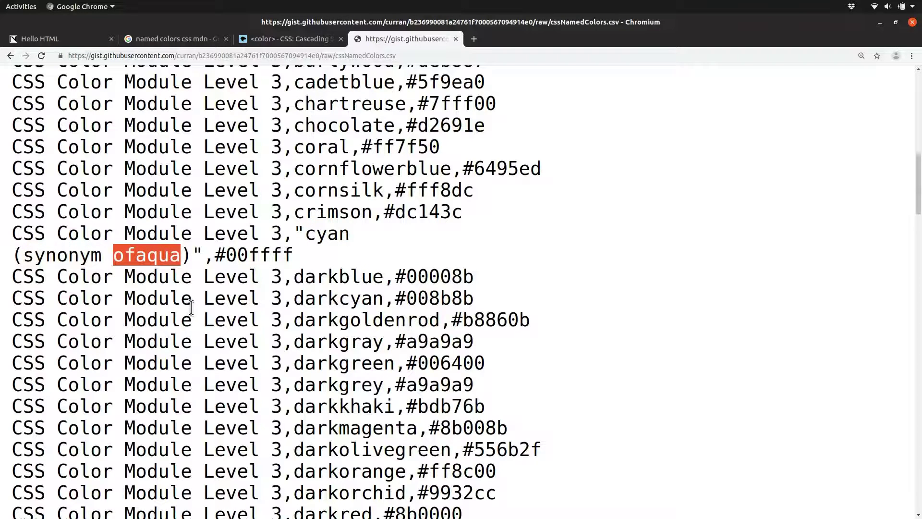
left_click_drag(360, 234, 14, 252)
left_click(243, 249)
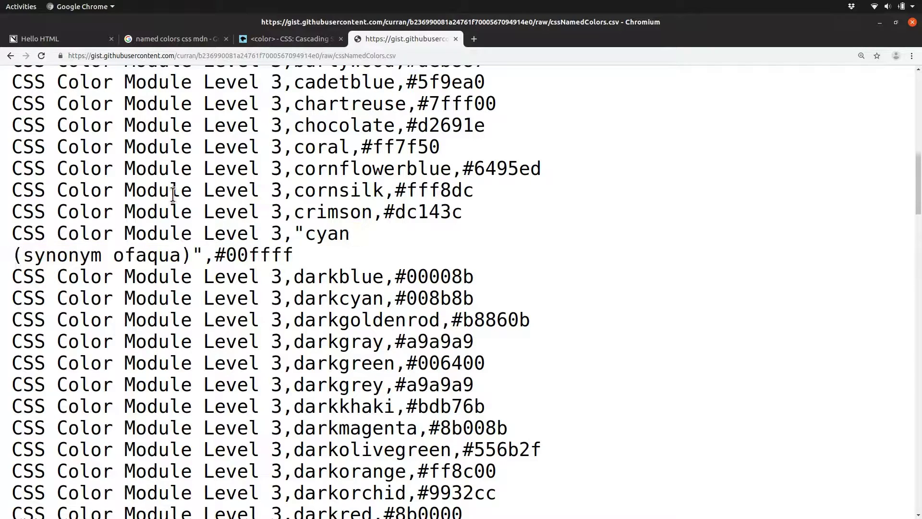
left_click(10, 56)
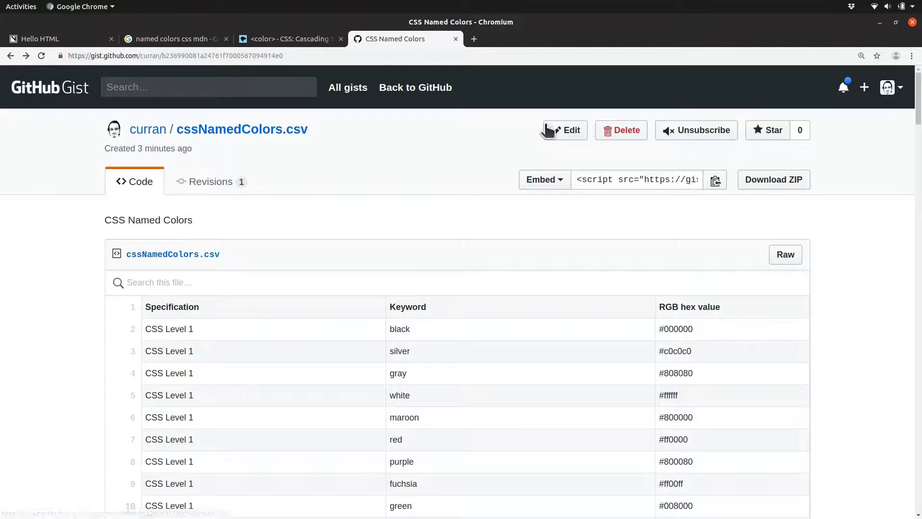
Step: Edit the gist and join the broken line 37 back onto the cyan line 36
left_click(560, 136)
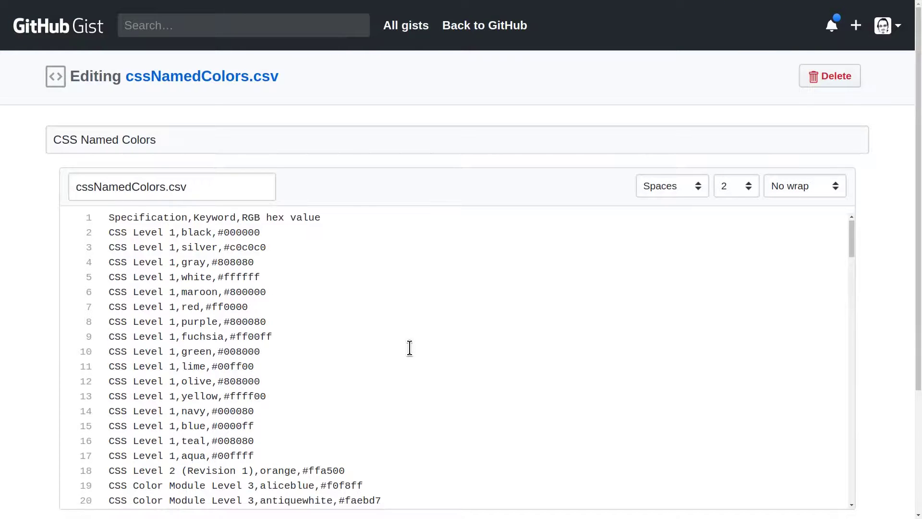
scroll(410, 347, "down", 8)
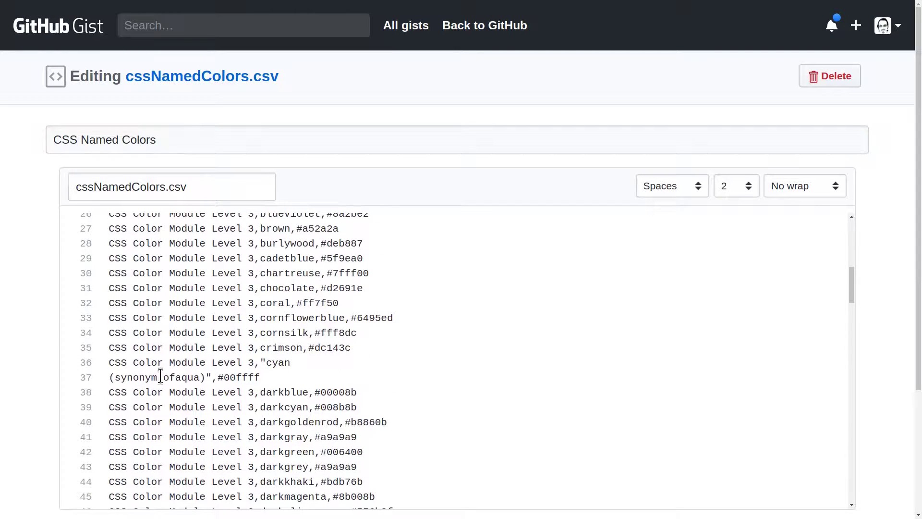
left_click_drag(162, 377, 201, 377)
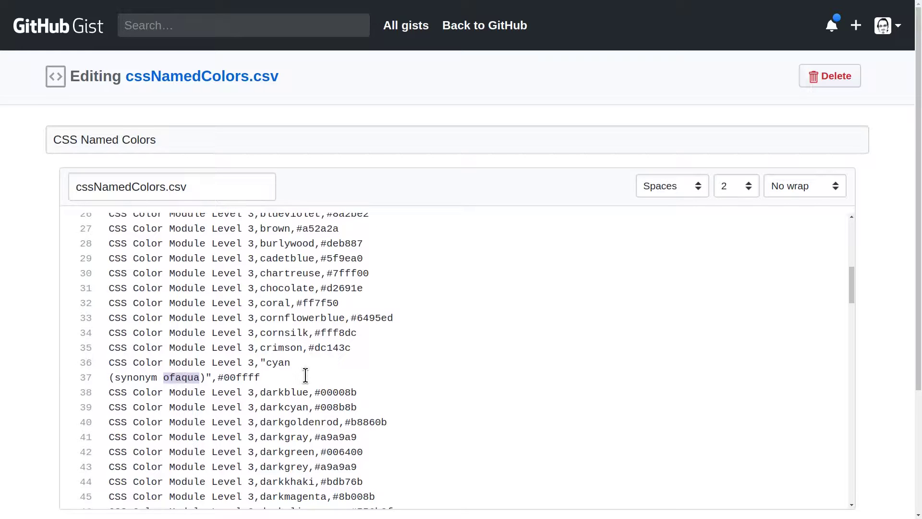
left_click(314, 362)
key("Delete")
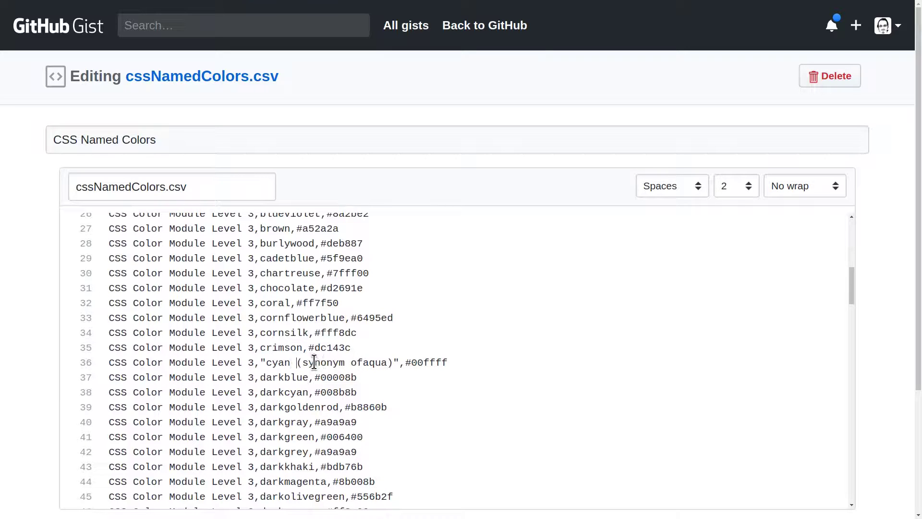
left_click(486, 364)
left_click(363, 363)
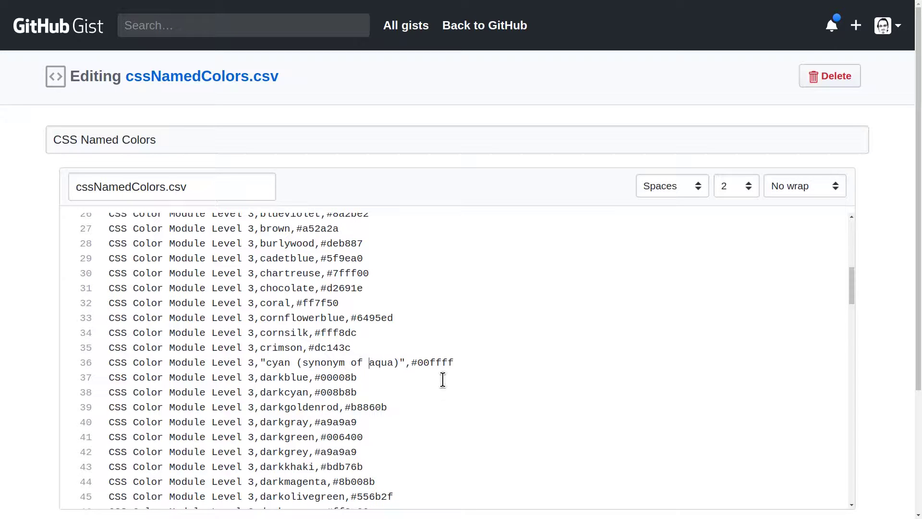
left_click(483, 366)
Step: Duplicate the joined cyan line onto a new line 37
key("Return")
key("shift+Up")
key("ctrl+c")
key("Down")
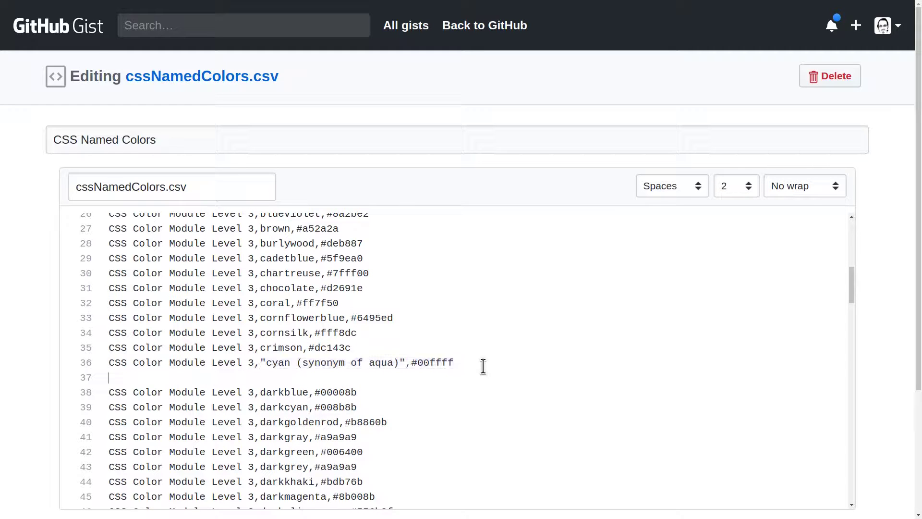
key("ctrl+v")
Step: Trim line 36 to cyan,#00ffff and line 37 to aqua,#00ffff
left_click(265, 363)
key("BackSpace")
key("ctrl+Right")
key("ctrl+shift+Right")
key("ctrl+shift+Right")
key("ctrl+shift+Right")
key("ctrl+shift+Right")
key("ctrl+shift+Right")
key("BackSpace")
key("ctrl+shift+Right")
key("ctrl+shift+Right")
key("ctrl+shift+Right")
key("ctrl+shift+Right")
key("ctrl+shift+Right")
key("ctrl+shift+Right")
key("BackSpace")
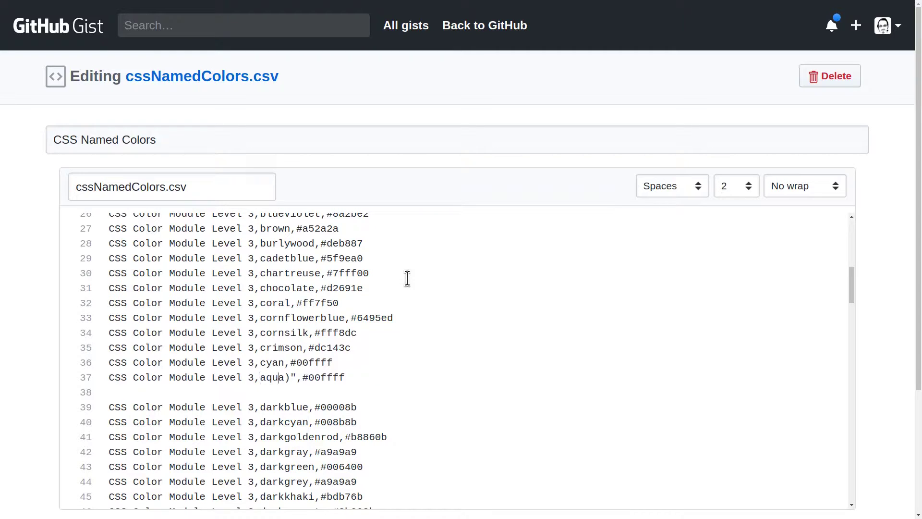
scroll(359, 321, "down", 8)
scroll(358, 321, "down", 10)
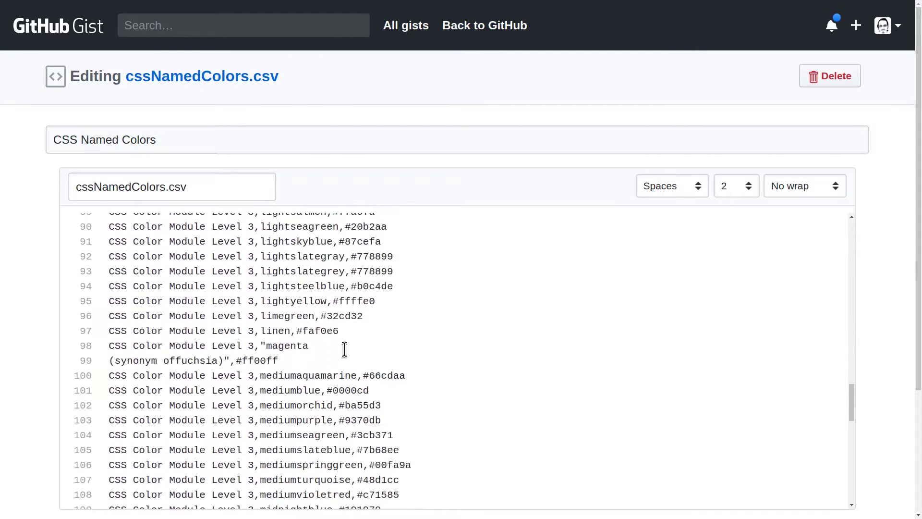
Step: Join the magenta and fuchsia lines at line 98, replacing them with magenta,#ff00ff and fuchsia,#ff00ff rows
left_click(344, 349)
key("Delete")
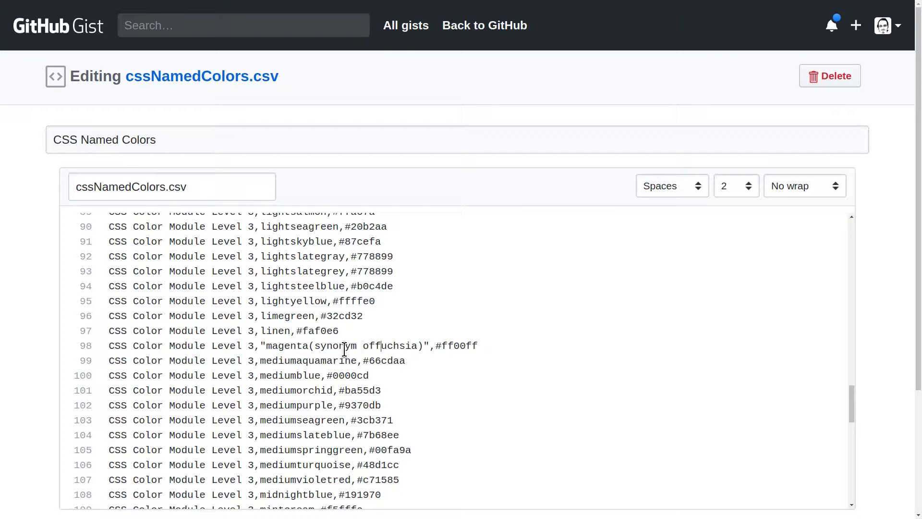
key("Left")
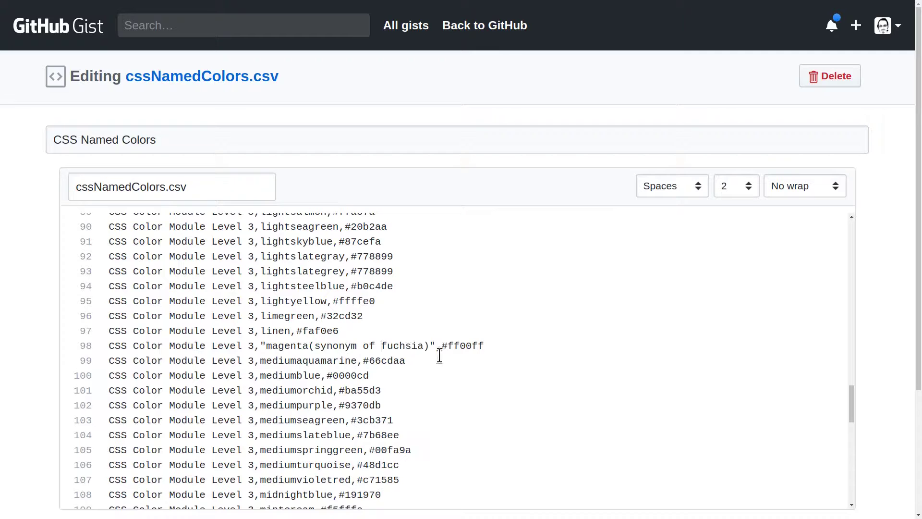
left_click(529, 345)
key("Return")
key("shift+Up")
key("ctrl+v")
Step: Check the magenta and fuchsia names on lines 98 and 99, then scroll down
left_click(302, 346)
double_click(285, 345)
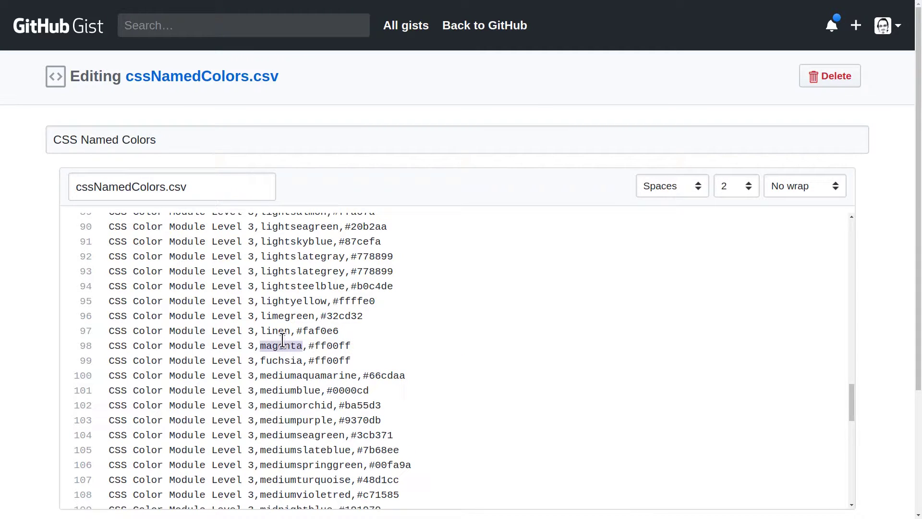
double_click(282, 361)
left_click(389, 359)
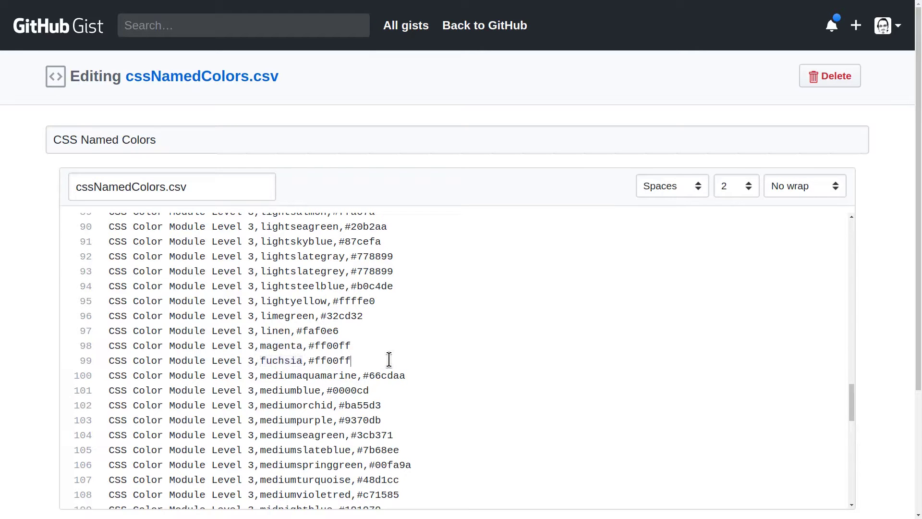
scroll(389, 359, "down", 13)
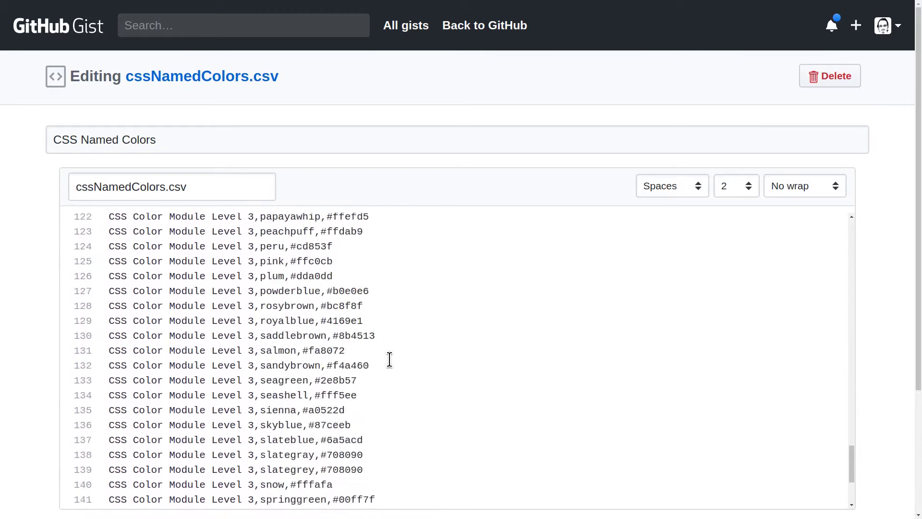
scroll(877, 258, "down", 3)
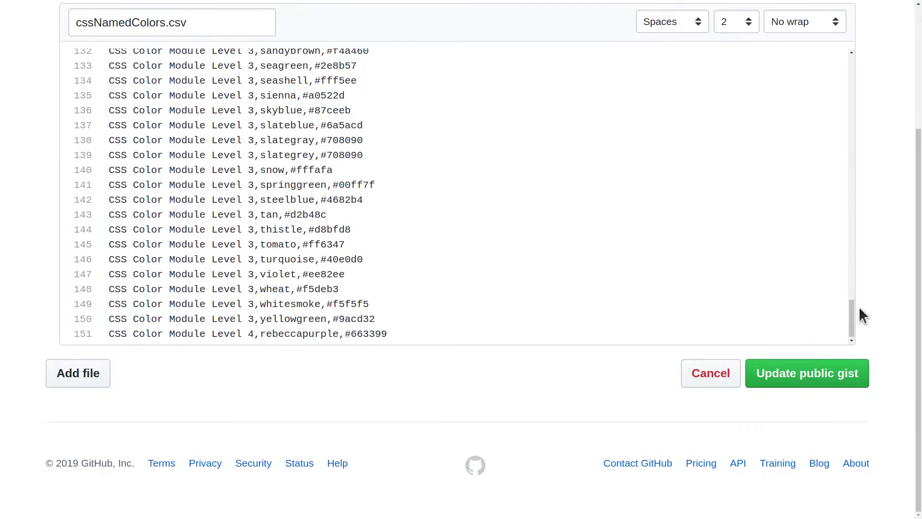
Step: Update the public gist and review the rendered cssNamedColors.csv table for the separate cyan and aqua rows
left_click(827, 375)
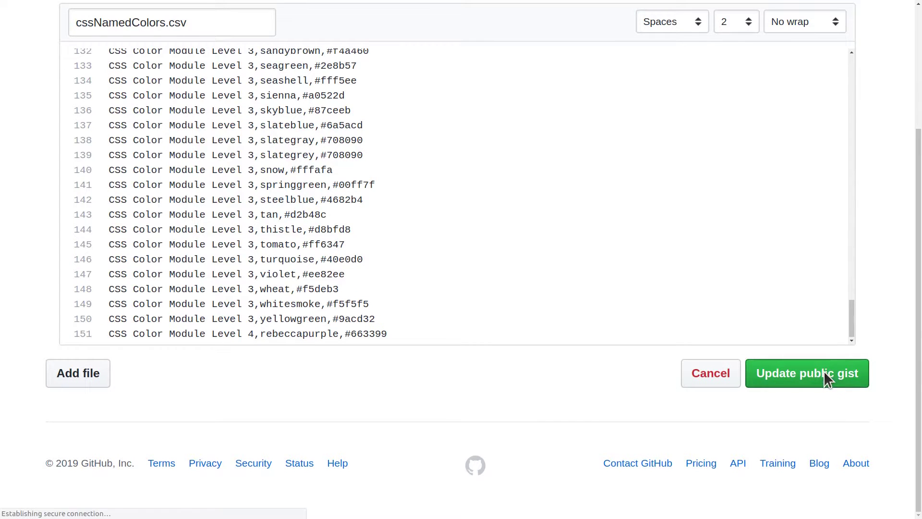
scroll(654, 312, "down", 8)
scroll(654, 312, "down", 15)
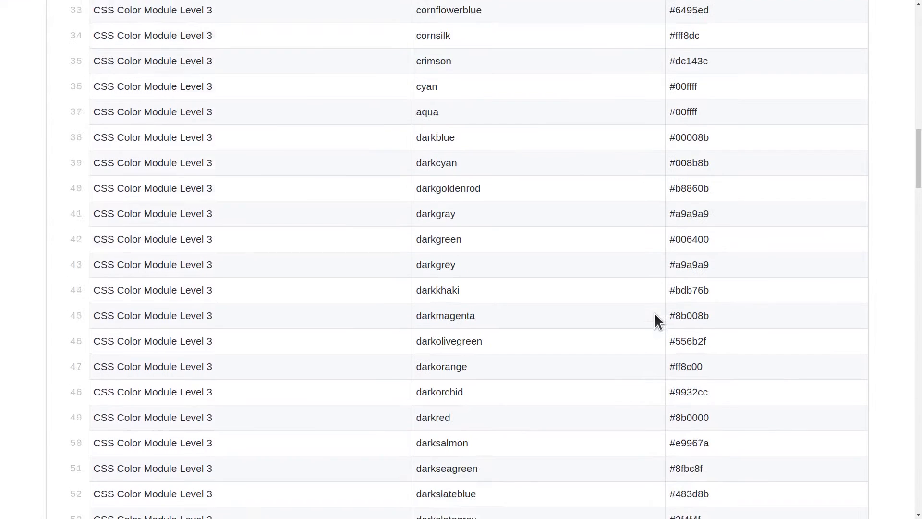
scroll(654, 312, "down", 4)
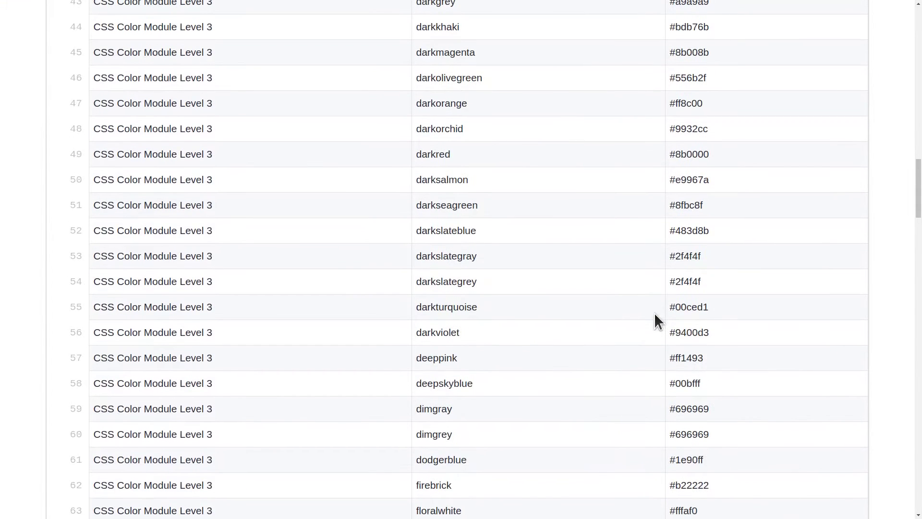